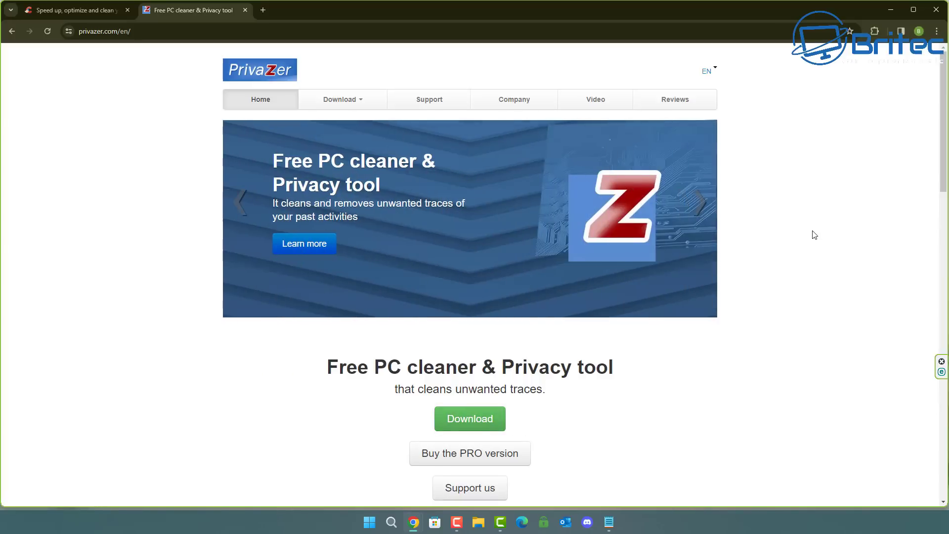
- Look through the PrivaZer home page, from its cleanup and privacy features to the free-space and past-activities sections
middle_click(808, 250)
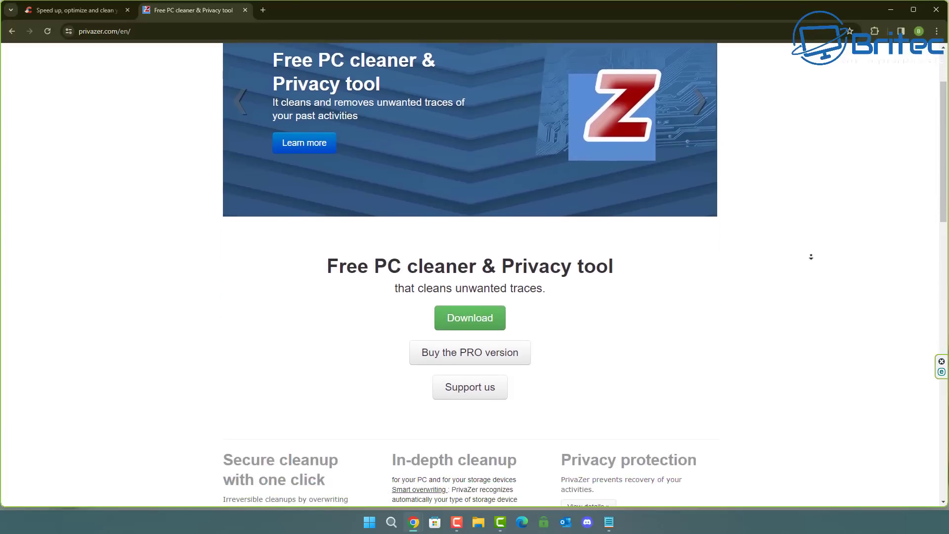
middle_click(814, 260)
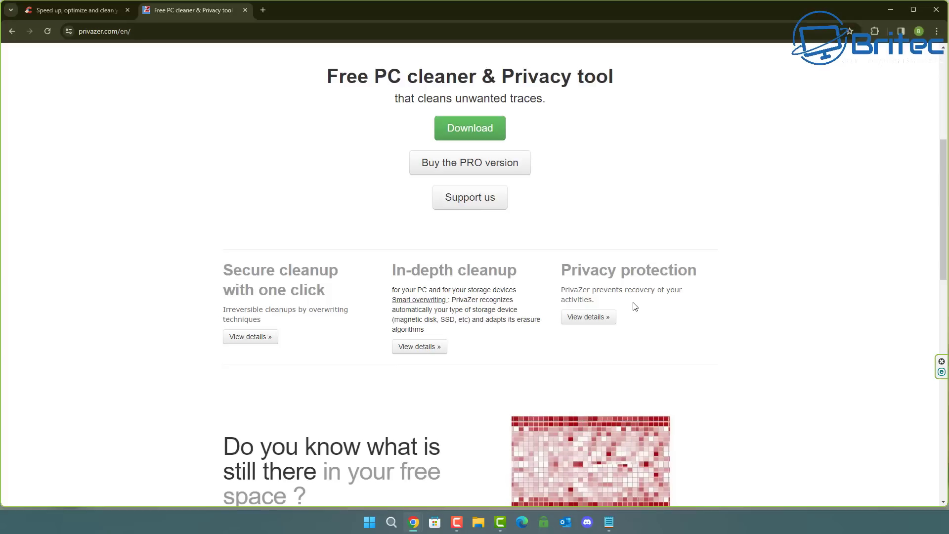
middle_click(777, 307)
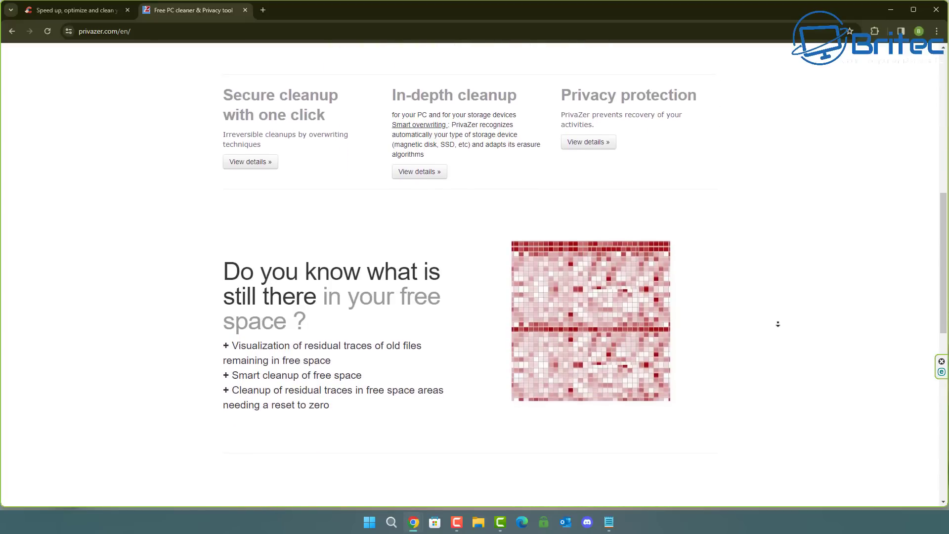
middle_click(777, 324)
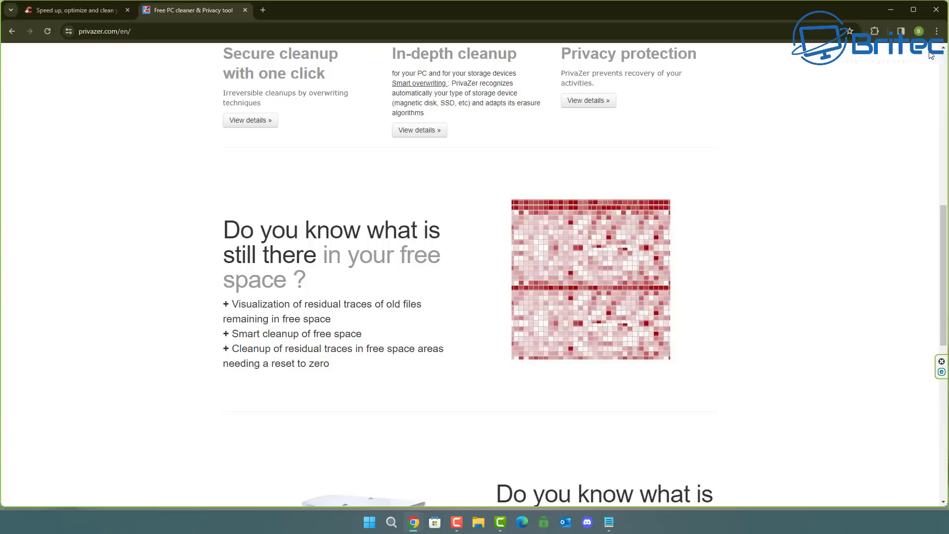
middle_click(873, 157)
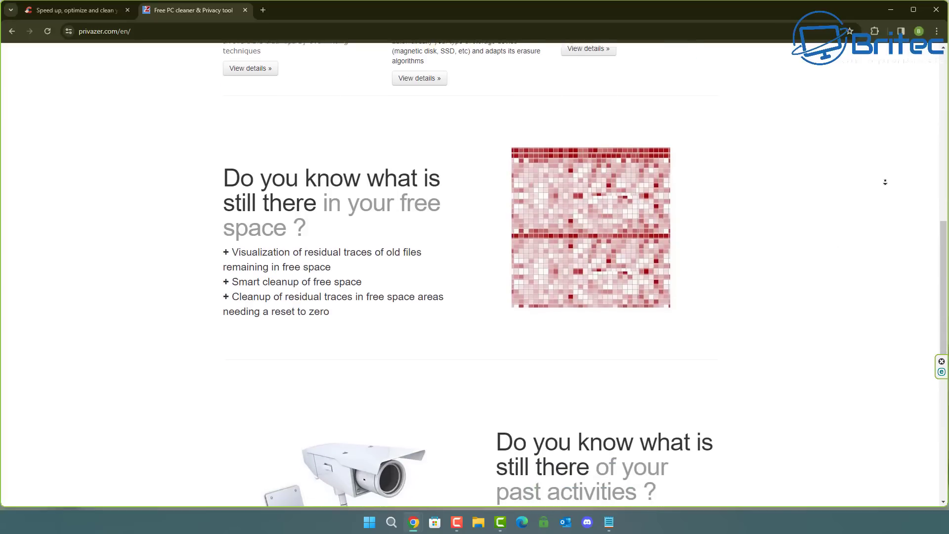
middle_click(738, 306)
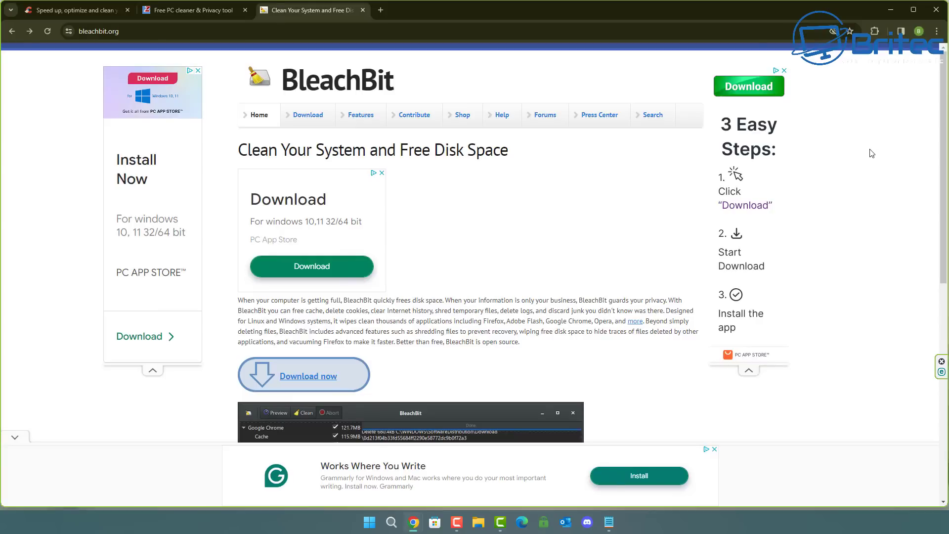
- Examine the BleachBit home page, including its feature description and the screenshot of the cleaner
middle_click(872, 153)
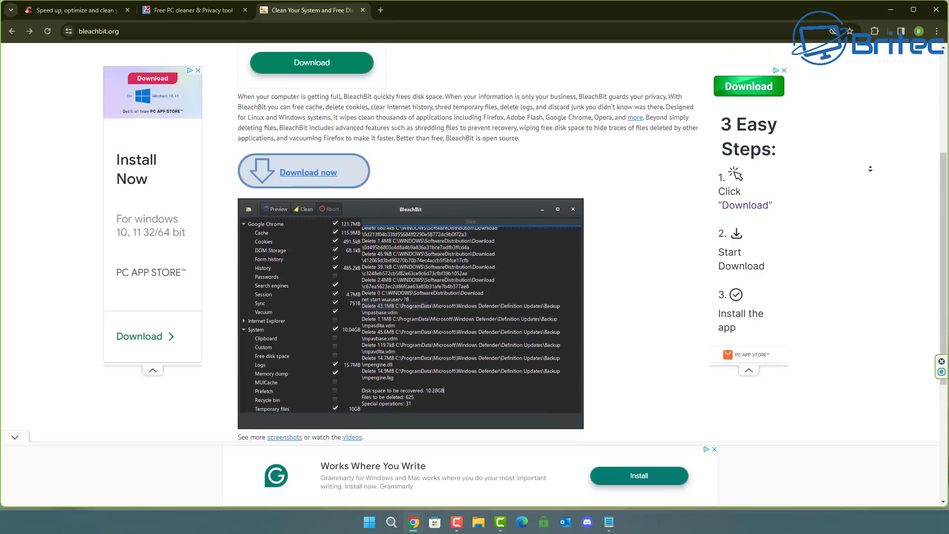
click(692, 199)
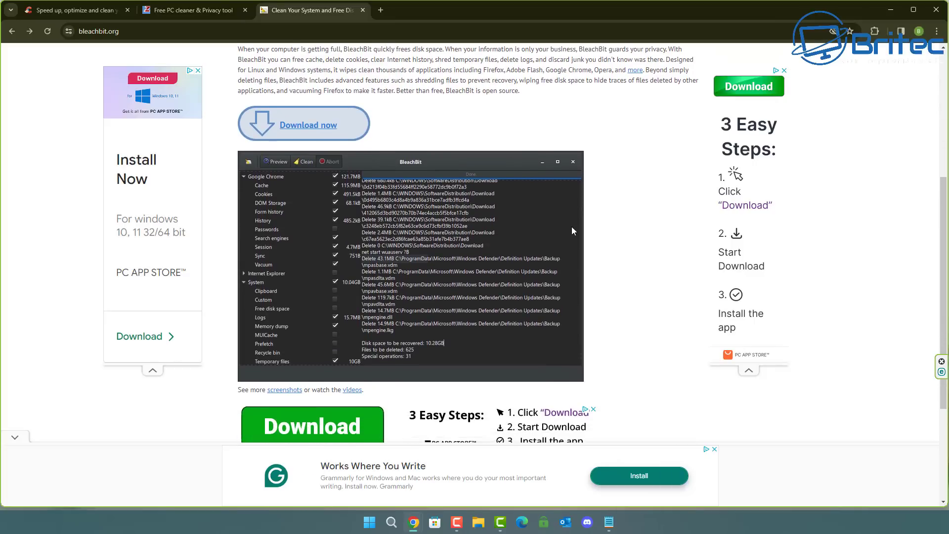
middle_click(861, 238)
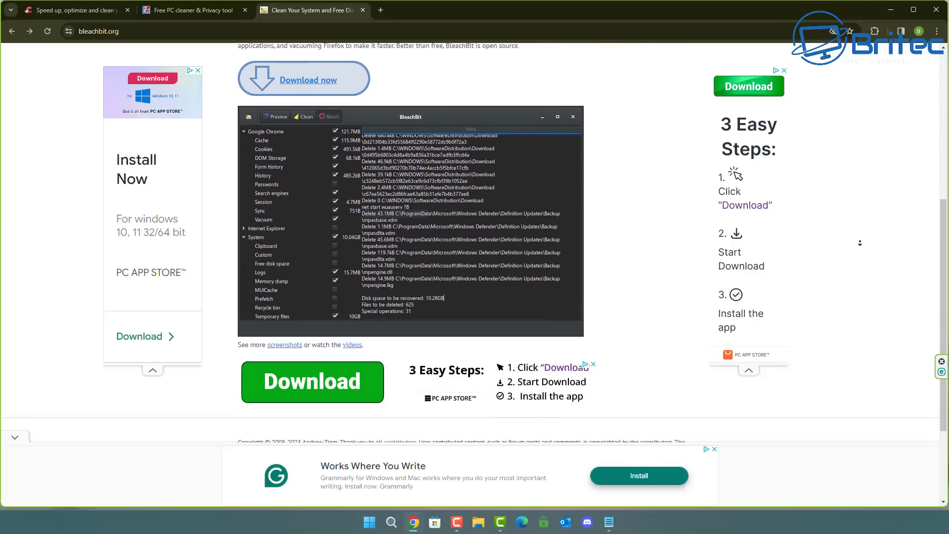
click(822, 256)
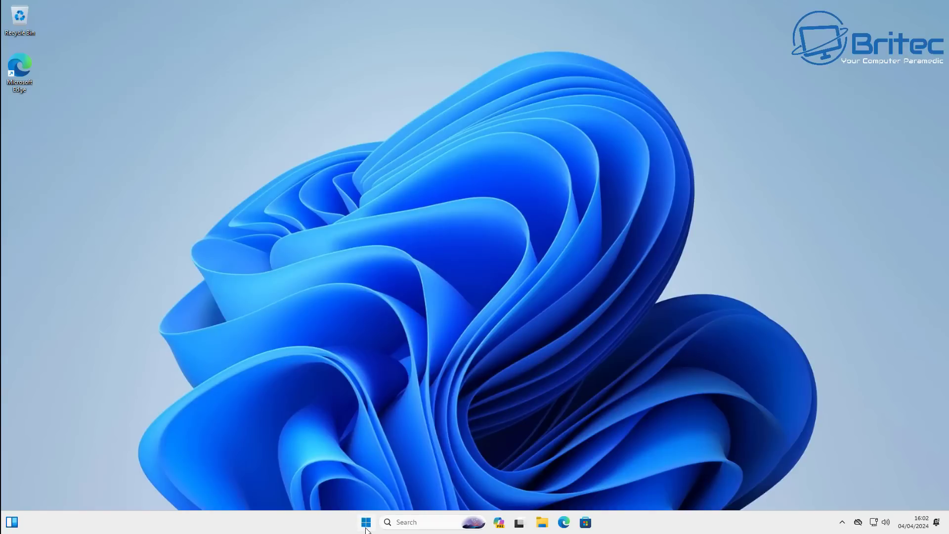
- Switch to Windows Settings and open the Storage page of the System settings
click(366, 522)
click(595, 228)
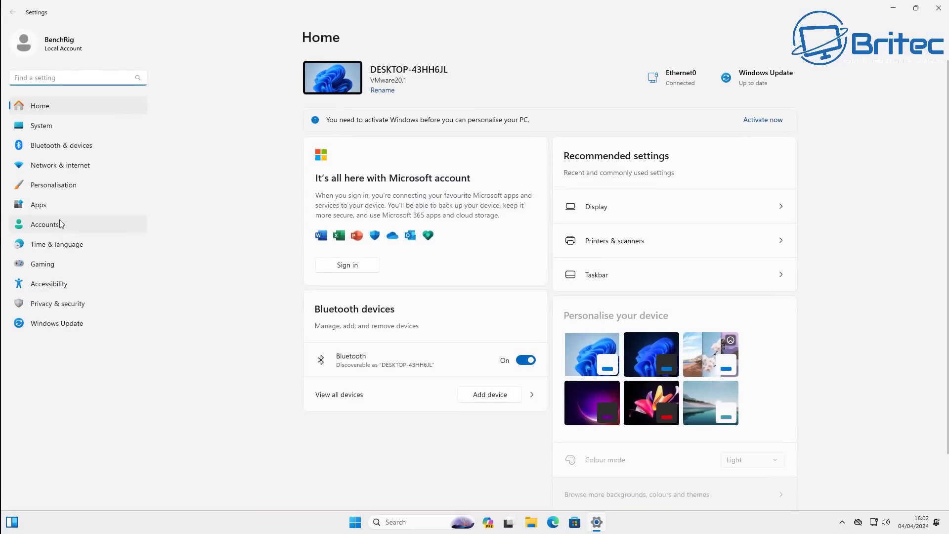
click(60, 129)
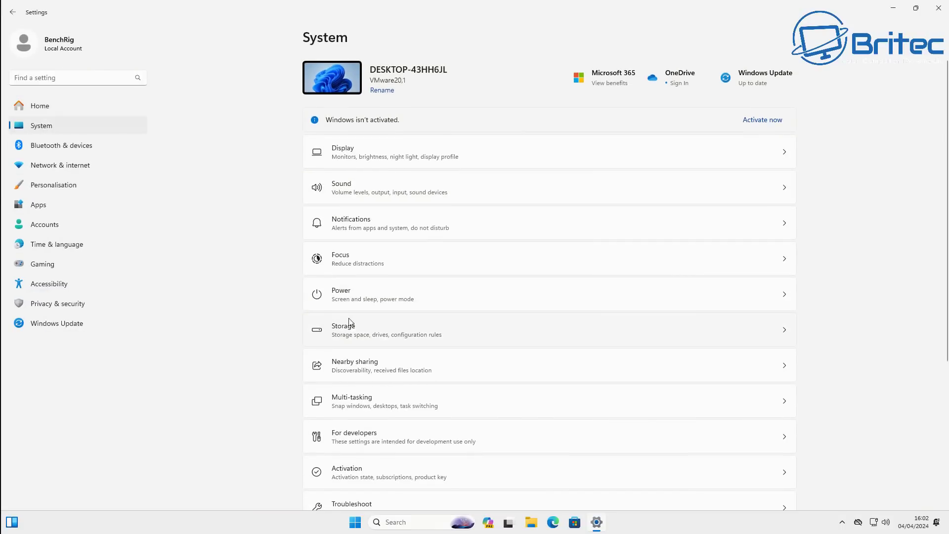
click(487, 330)
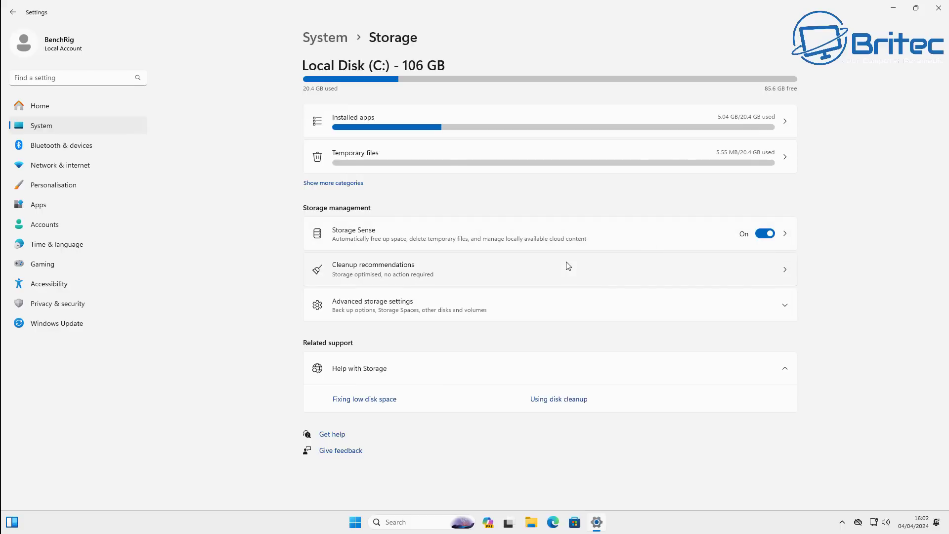
- Review the storage cleanup recommendations and expand the advanced storage settings
click(520, 272)
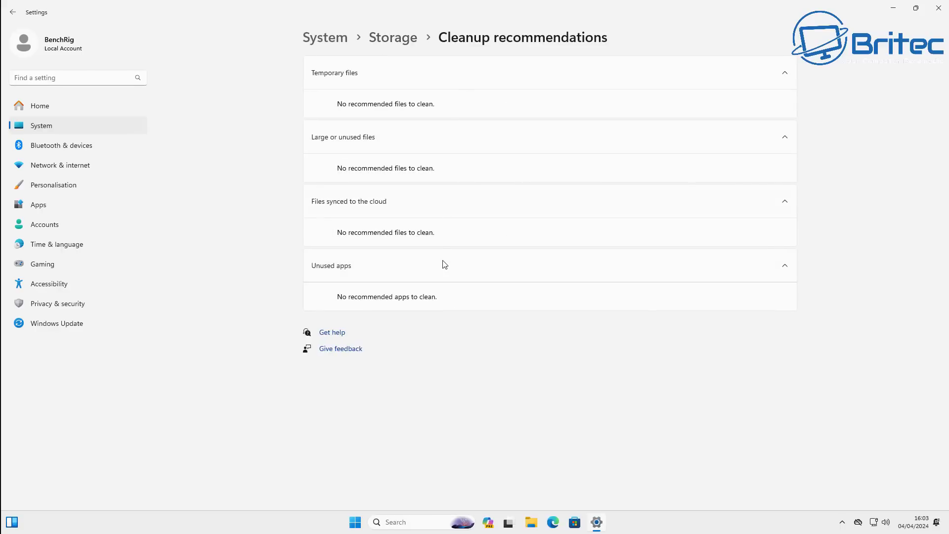
click(13, 12)
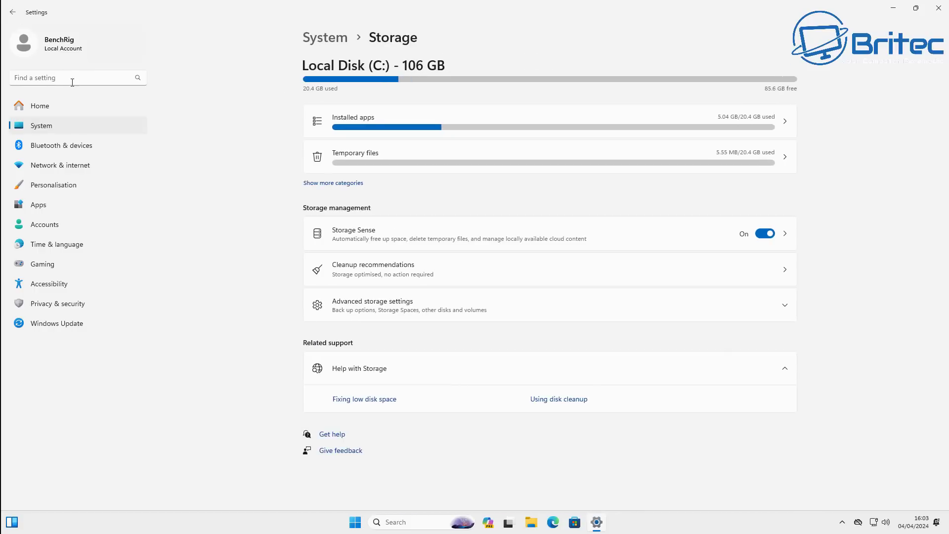
click(403, 313)
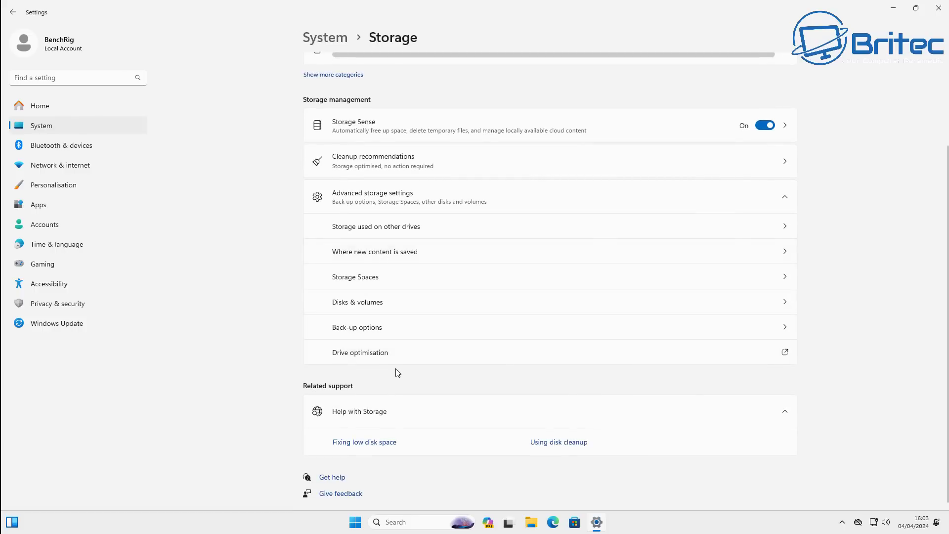
scroll(398, 373, up, 2)
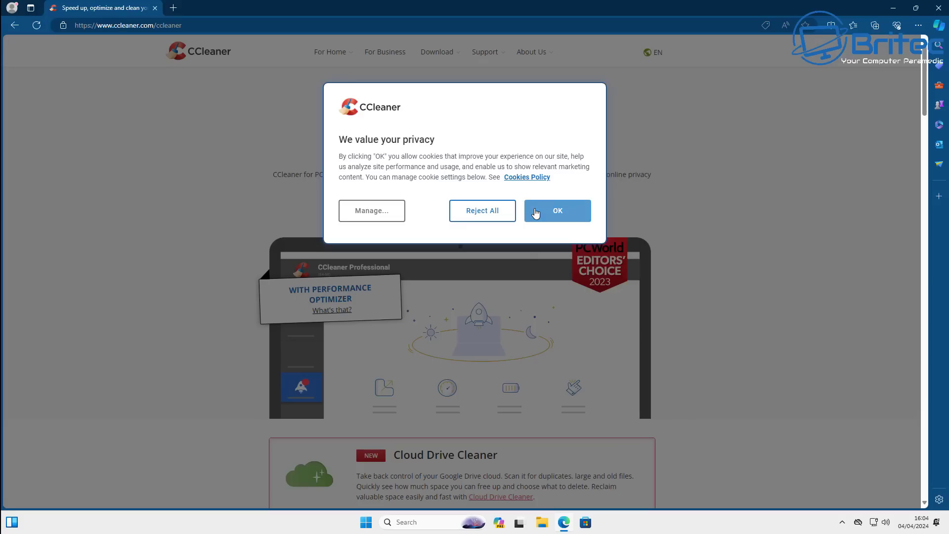
- Accept the cookies on the CCleaner website and download the free version of CCleaner for PC
click(536, 213)
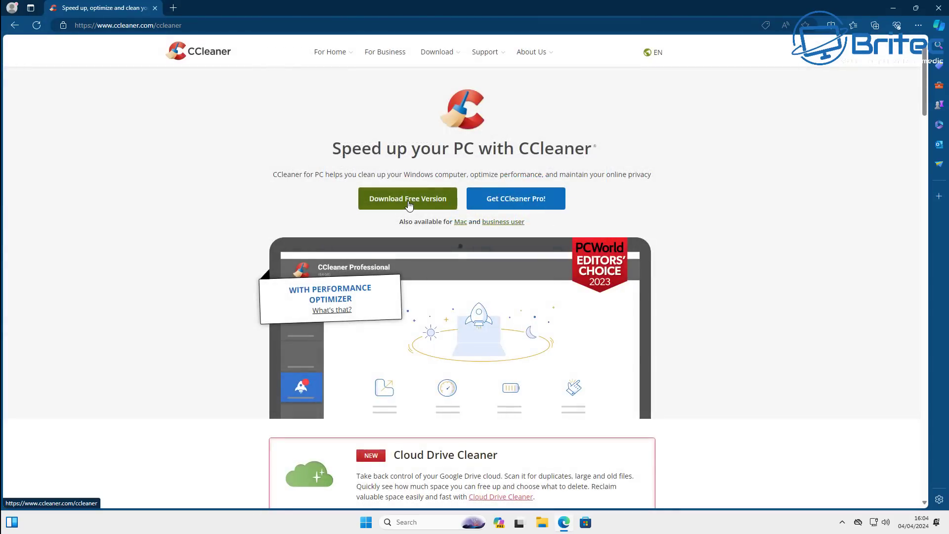
click(409, 200)
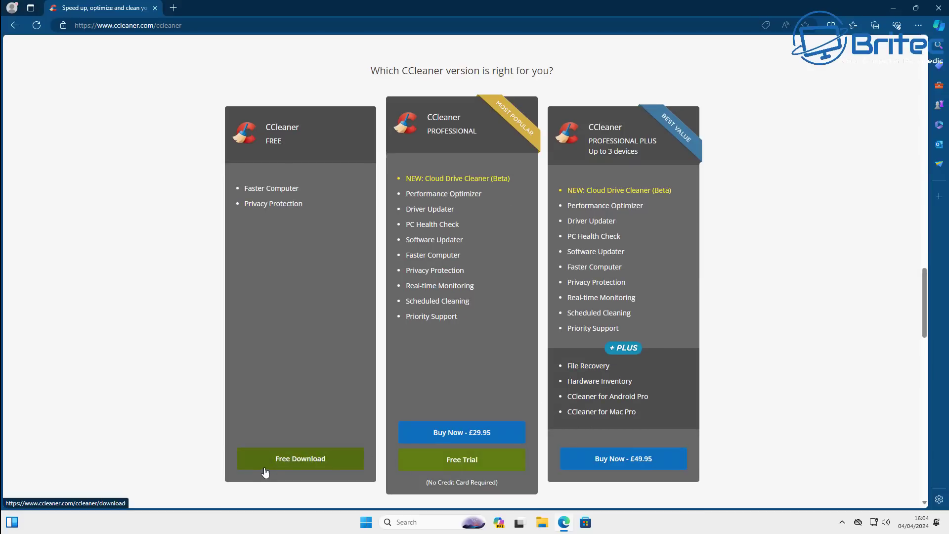
click(288, 460)
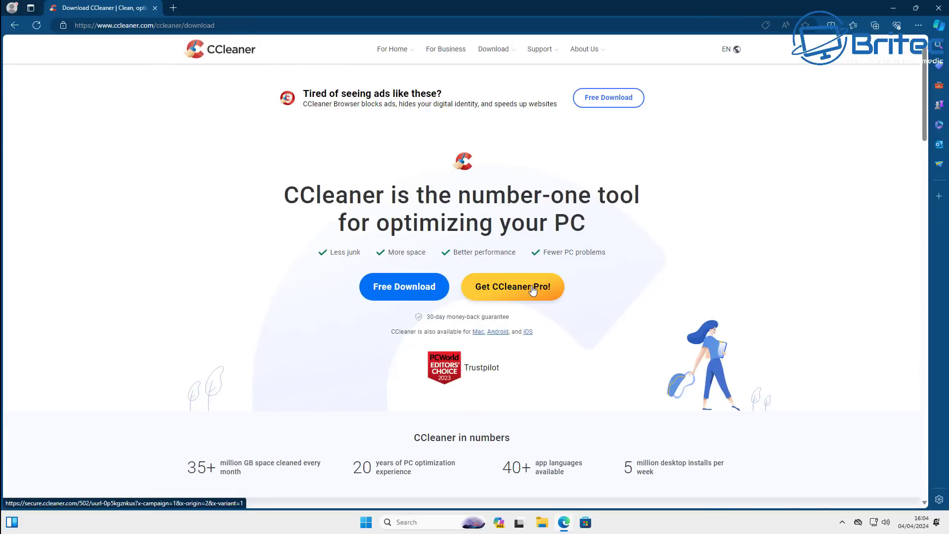
click(403, 299)
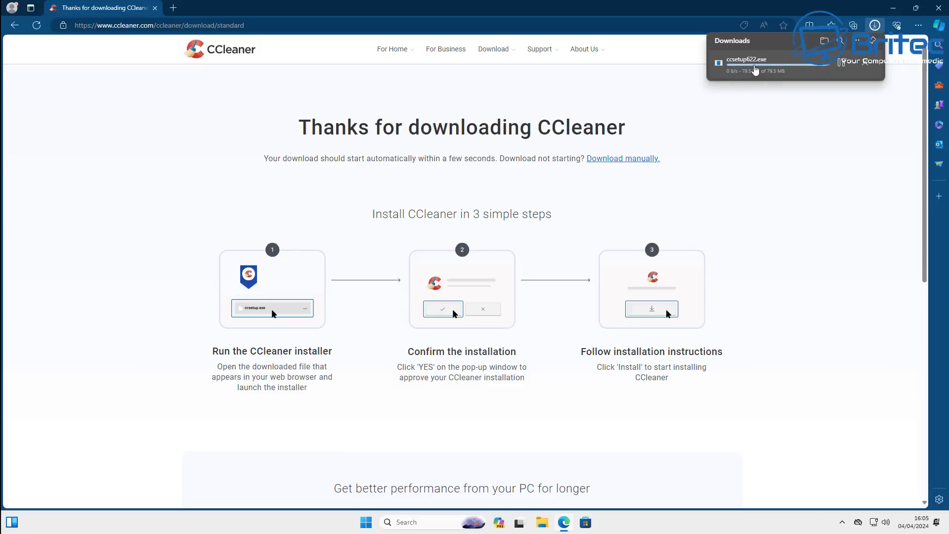
- Install CCleaner Free from the downloaded ccsetup622.exe, decline the optional Google Chrome offer and start the program
click(744, 63)
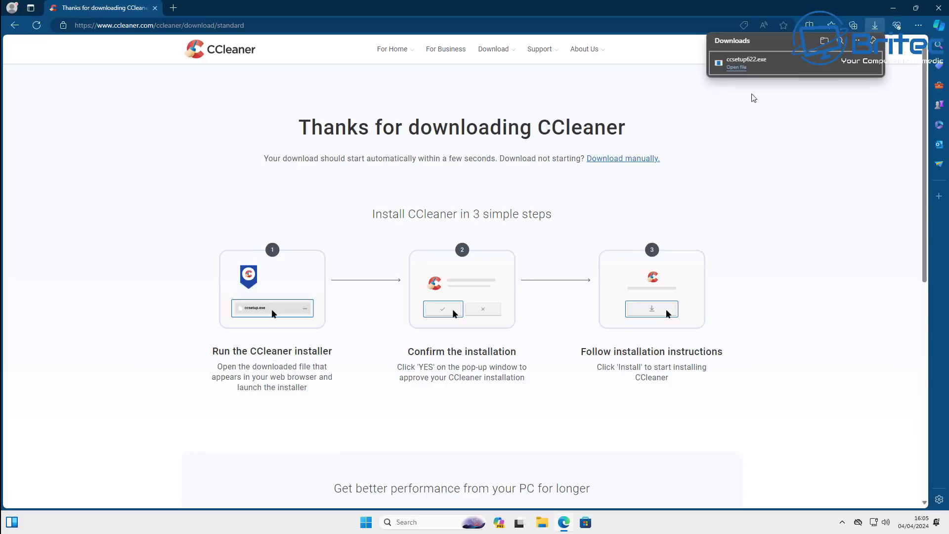
click(732, 68)
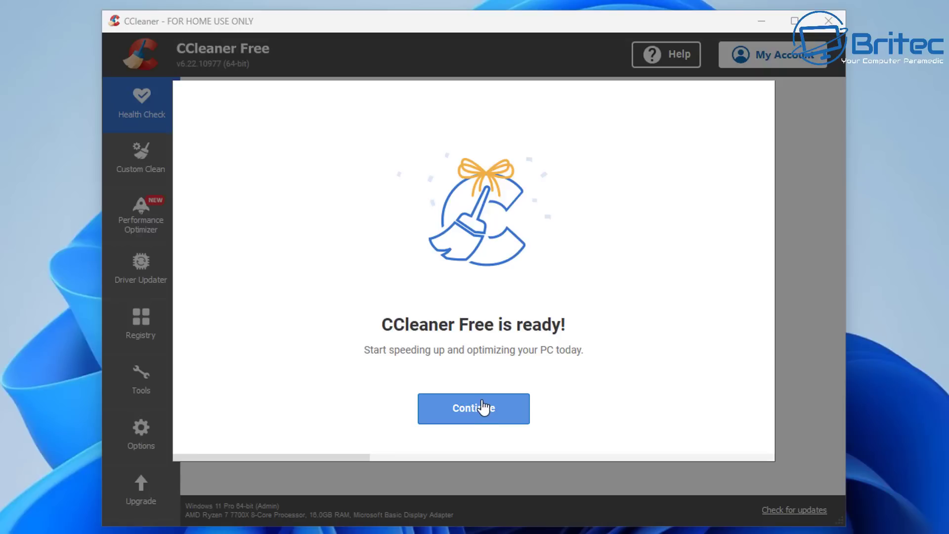
click(482, 408)
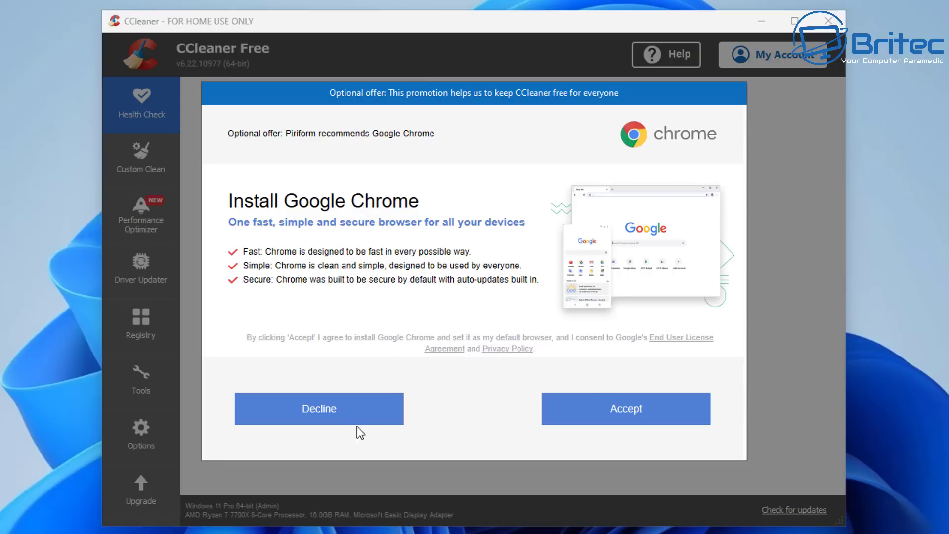
click(339, 416)
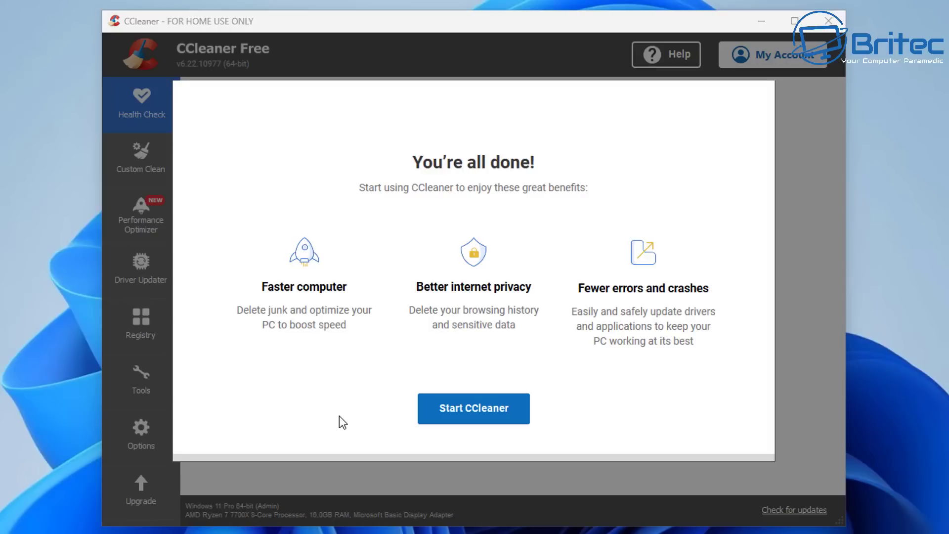
click(472, 421)
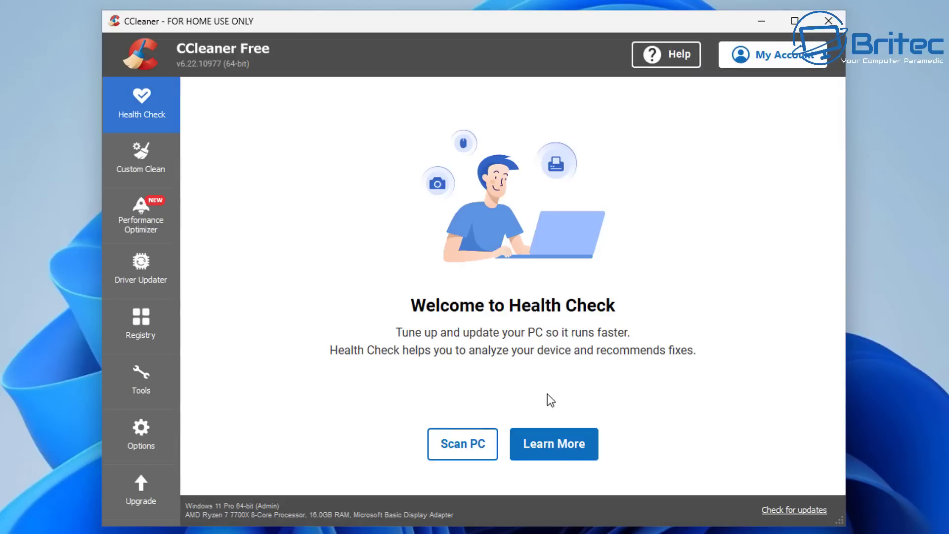
- Scan the PC with Health Check, closing the running Edge Chromium and Microsoft OneDrive programs
click(464, 451)
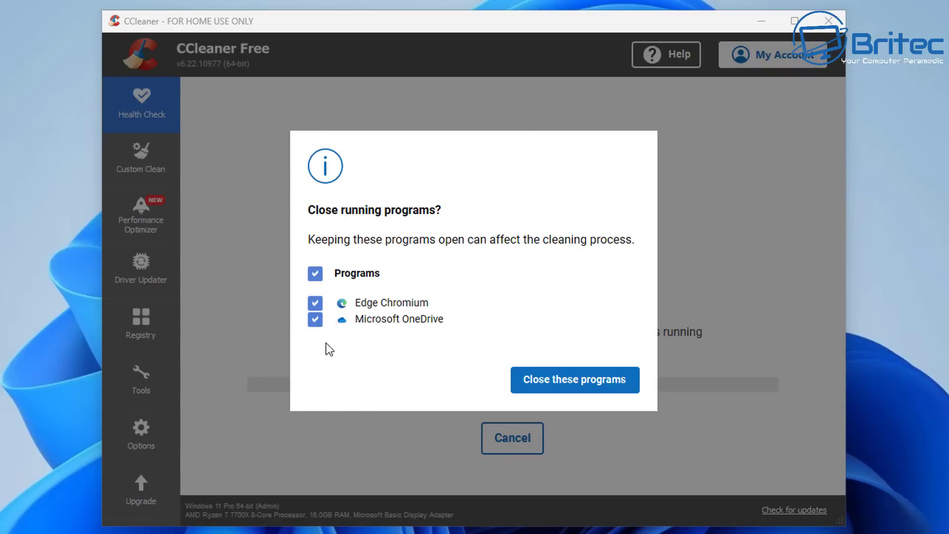
click(591, 391)
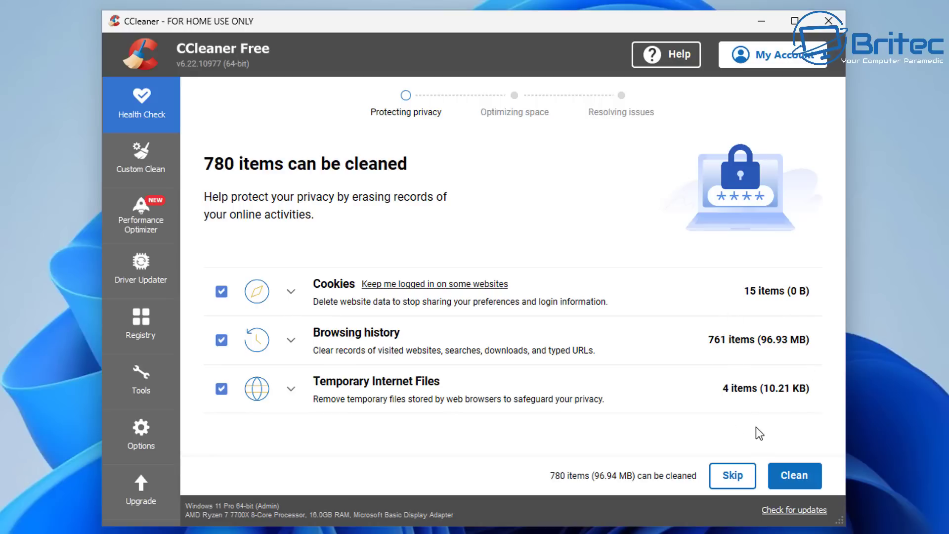
- Clean the cookies, browsing history and temporary internet files, plus the temporary system files and application cache
click(803, 478)
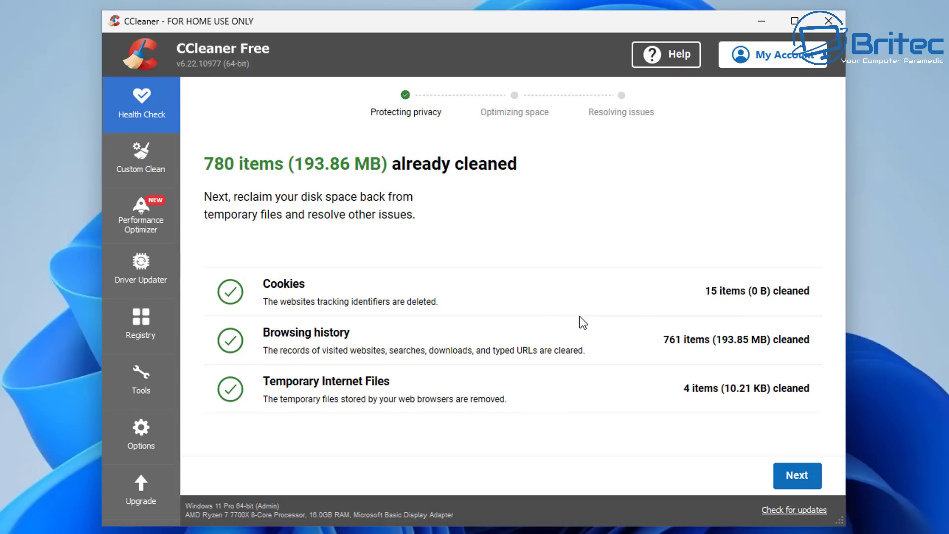
click(794, 478)
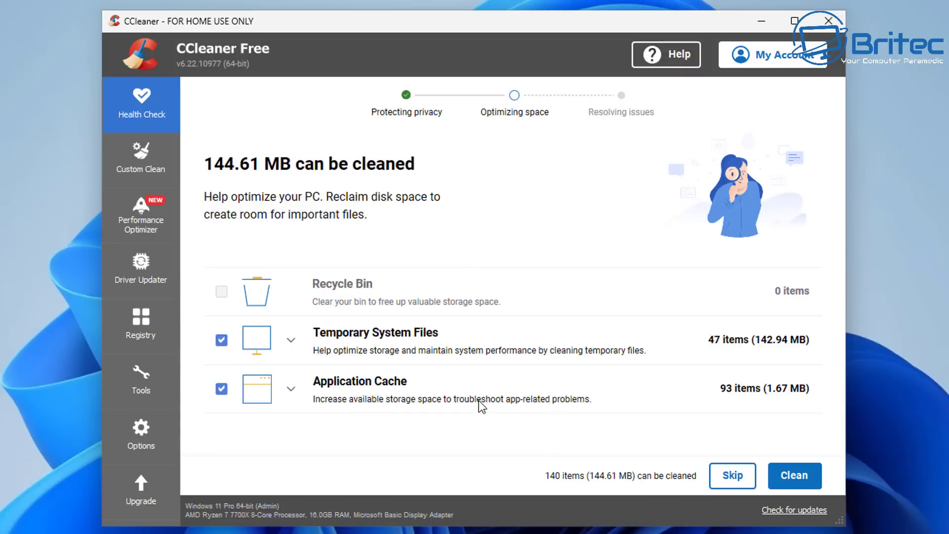
click(793, 475)
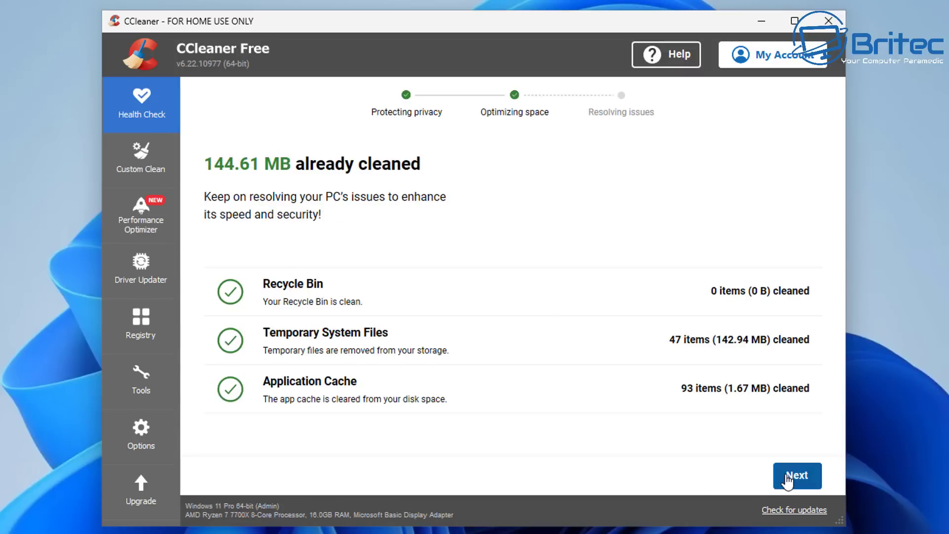
click(786, 477)
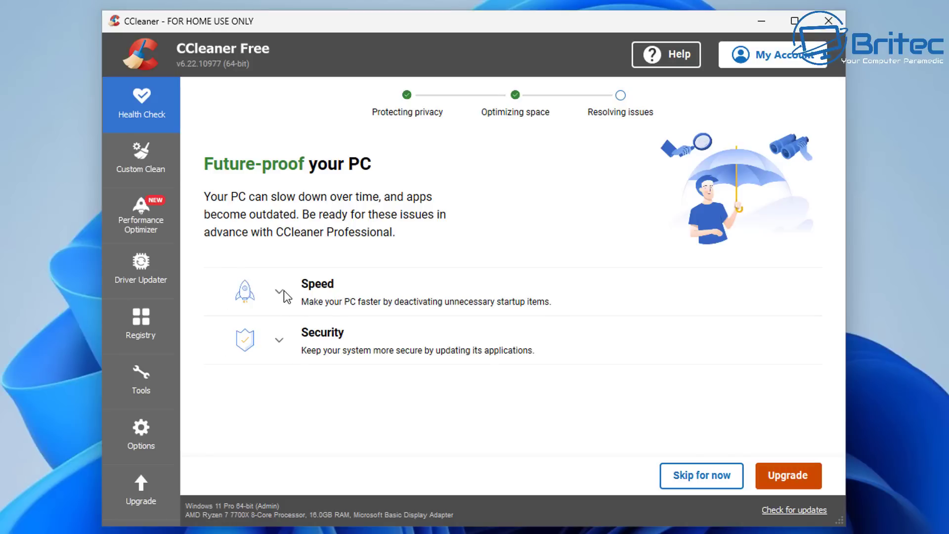
- Expand the Security and Speed entries of the resolving-issues stage, and skip the upgrade to CCleaner Professional
click(281, 341)
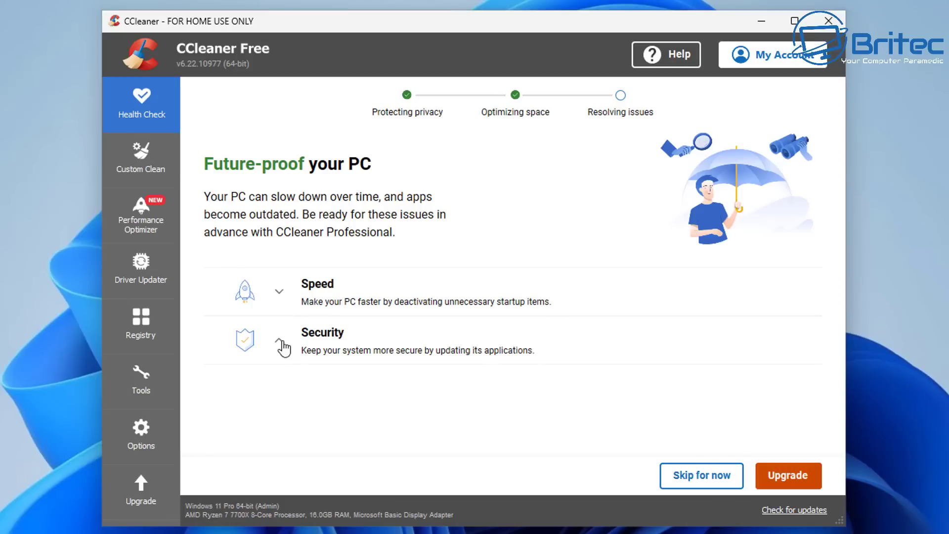
click(279, 291)
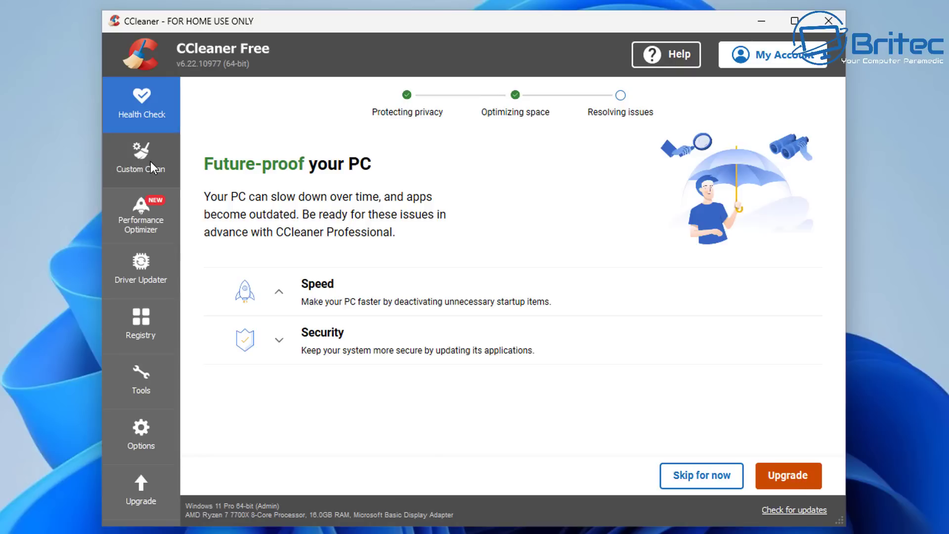
click(693, 472)
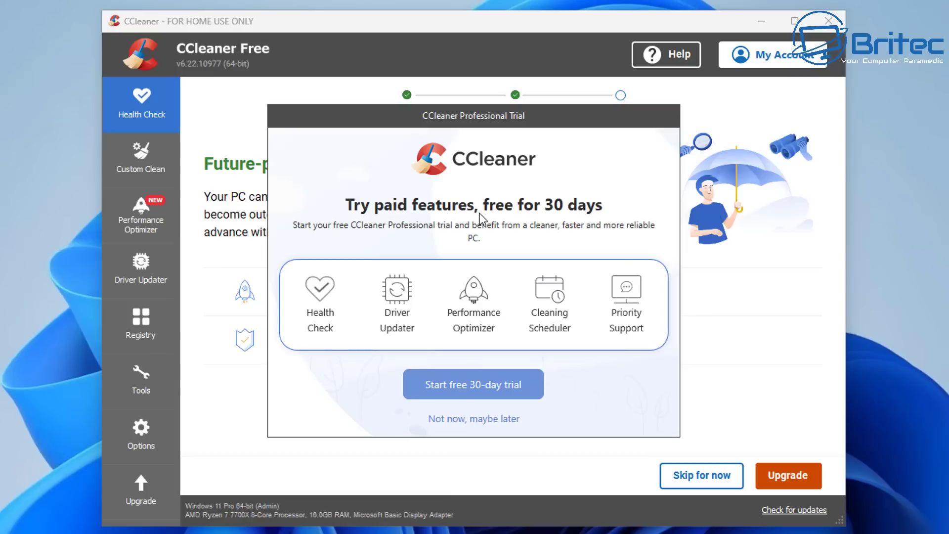
- Decline the 30-day Professional trial, set the cleaning schedule to Run CCleaner manually, and dismiss the Health Check feedback survey
drag(540, 114, 554, 129)
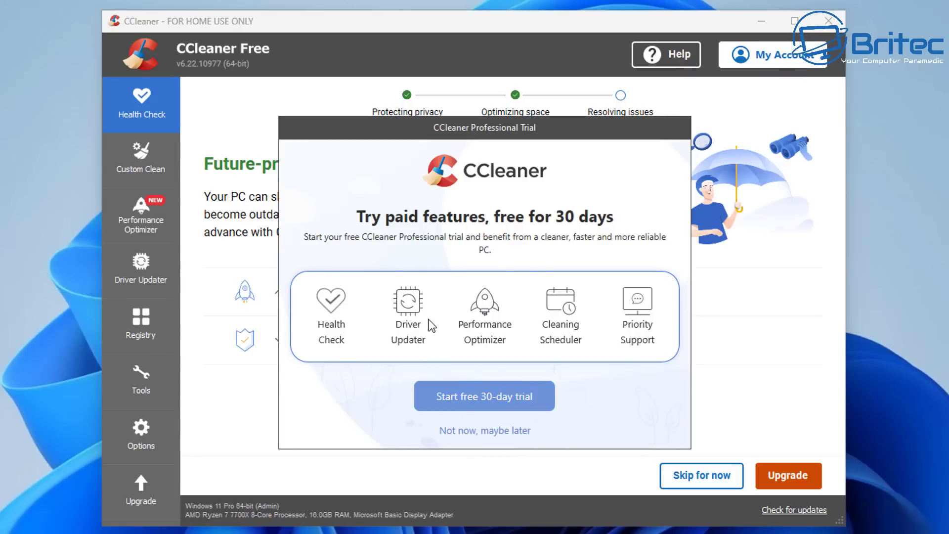
click(483, 432)
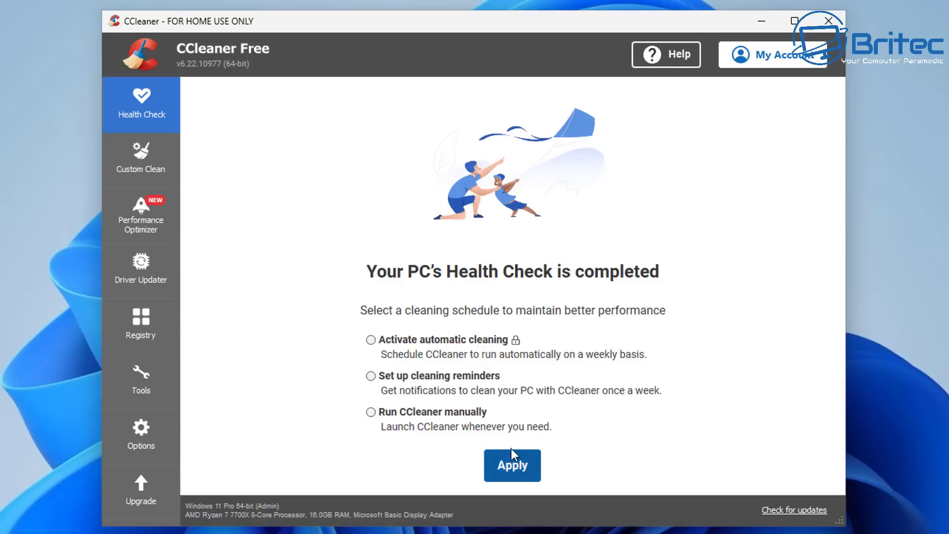
click(370, 412)
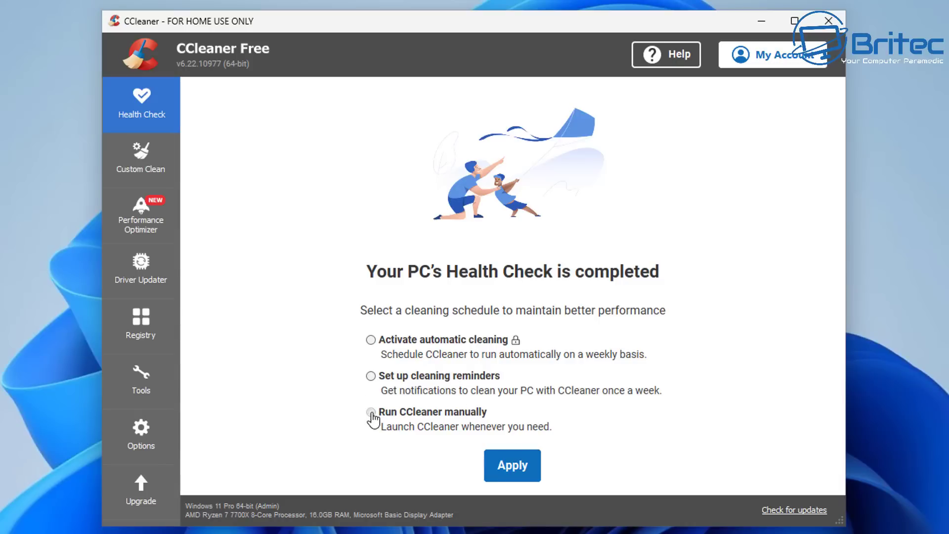
click(508, 474)
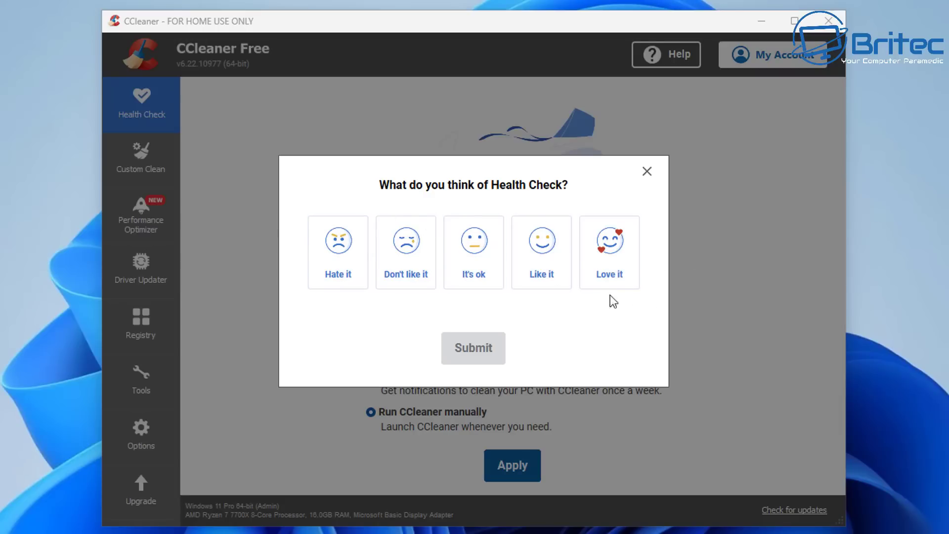
click(647, 172)
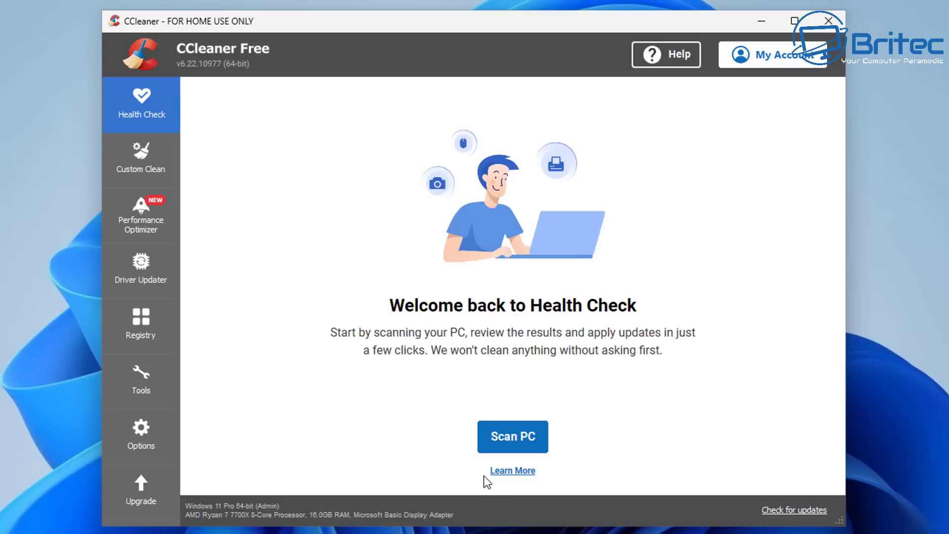
- Review the Windows cleaning rules in Custom Clean, enabling DNS Cache under System and disabling it again
click(153, 168)
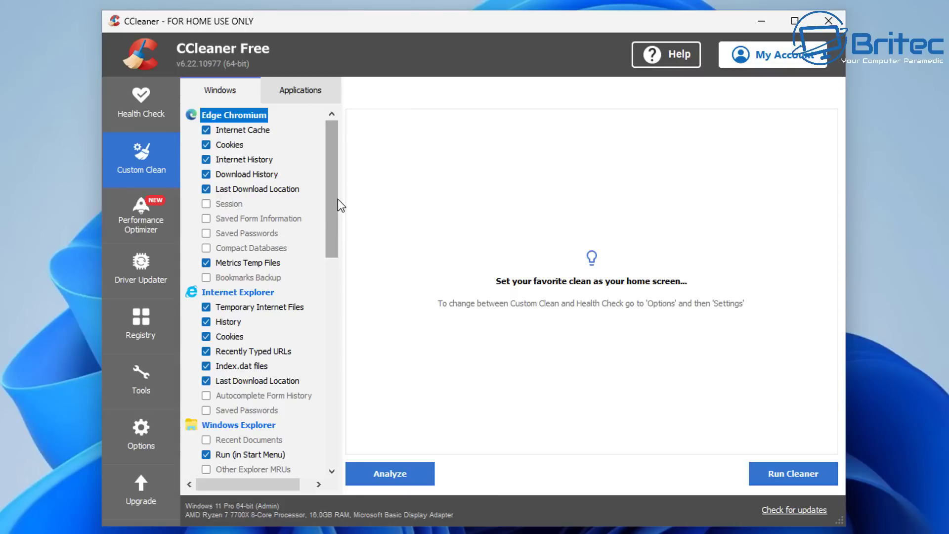
drag(337, 198, 346, 347)
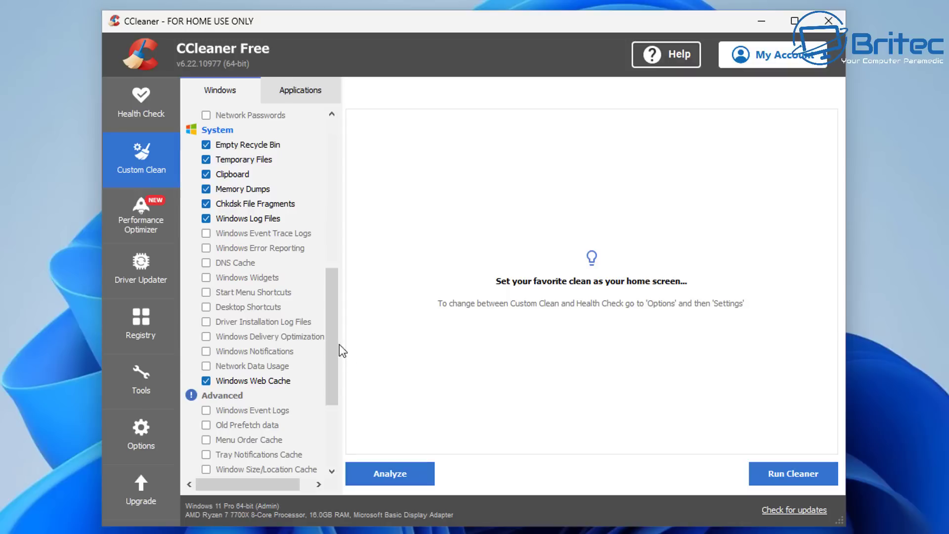
click(206, 265)
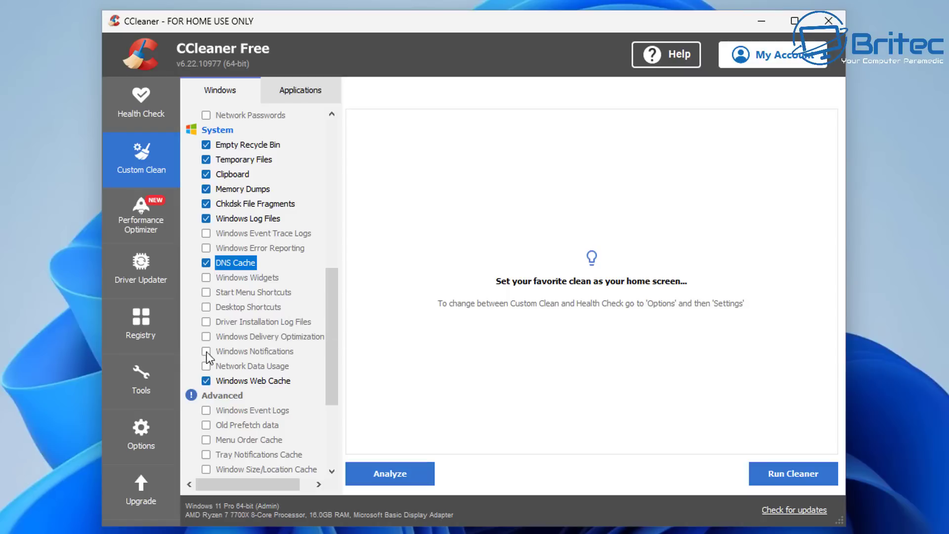
click(208, 262)
scroll(206, 284, up, 3)
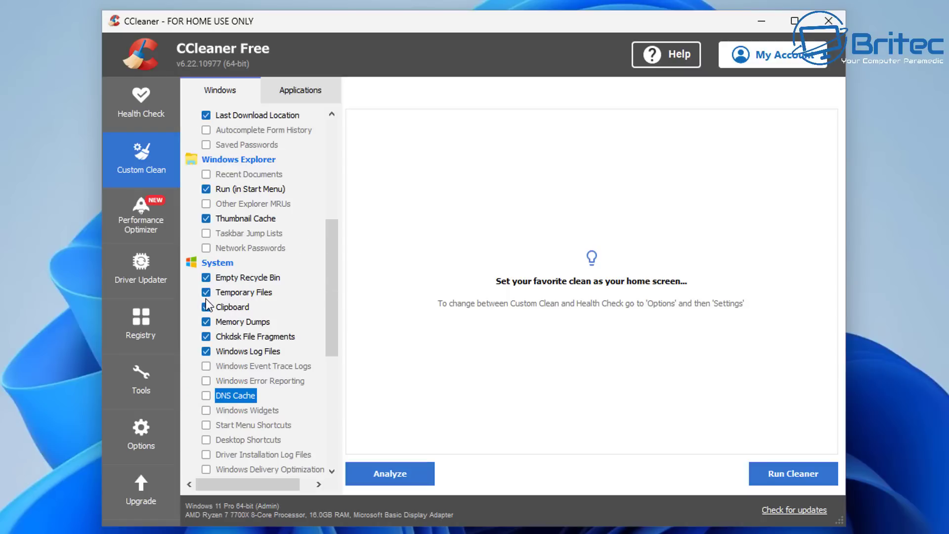
scroll(207, 306, down, 3)
scroll(206, 291, up, 1)
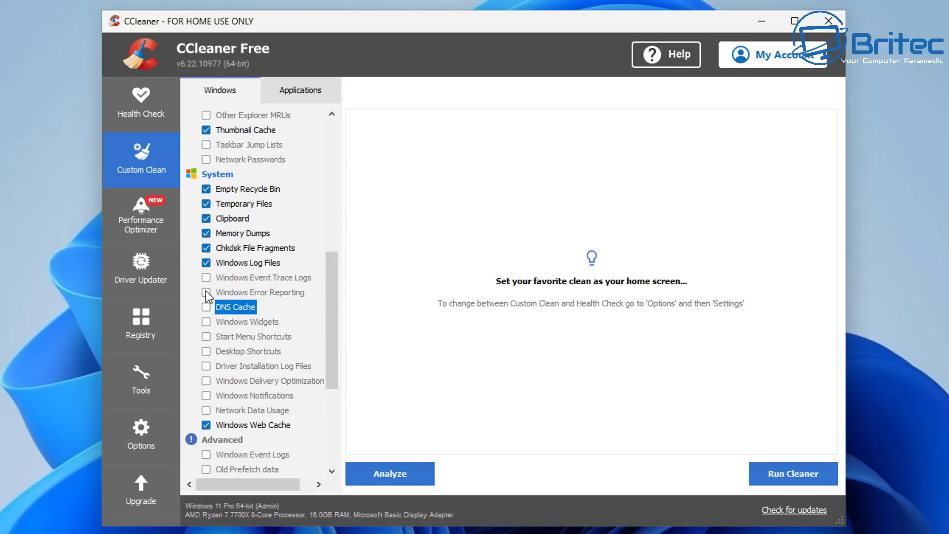
scroll(206, 297, down, 2)
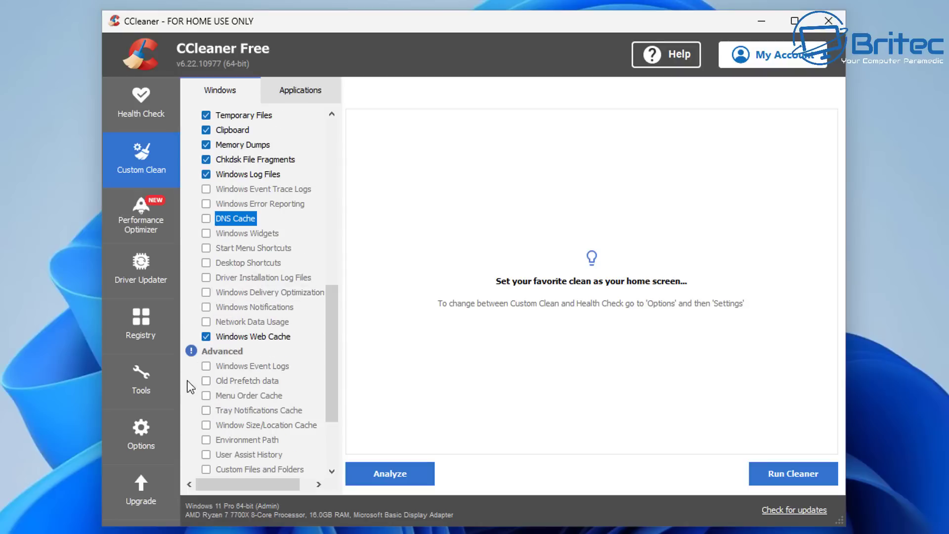
- Try out the advanced cleaning rules Old Prefetch data and Wipe Free Space, disabling each again after acknowledging its warning
click(206, 381)
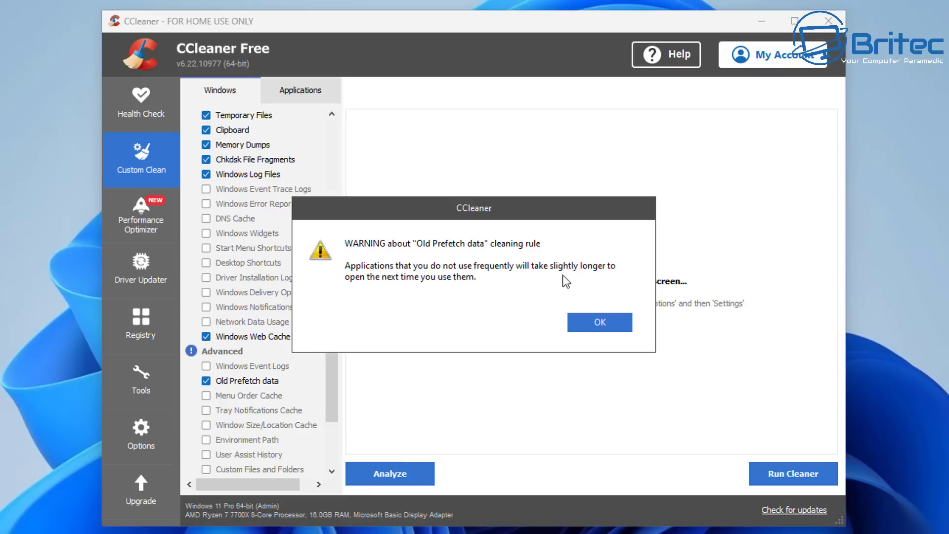
click(612, 324)
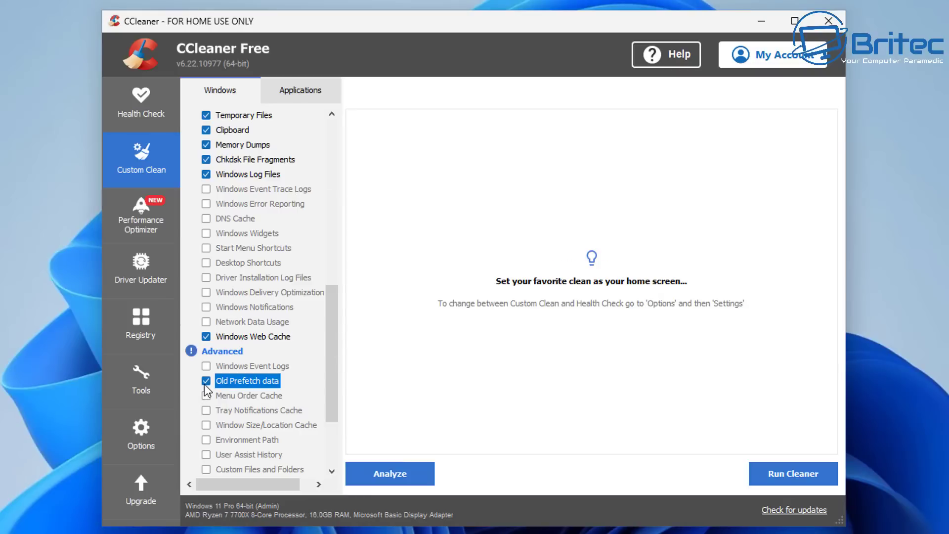
key(space)
scroll(239, 405, down, 3)
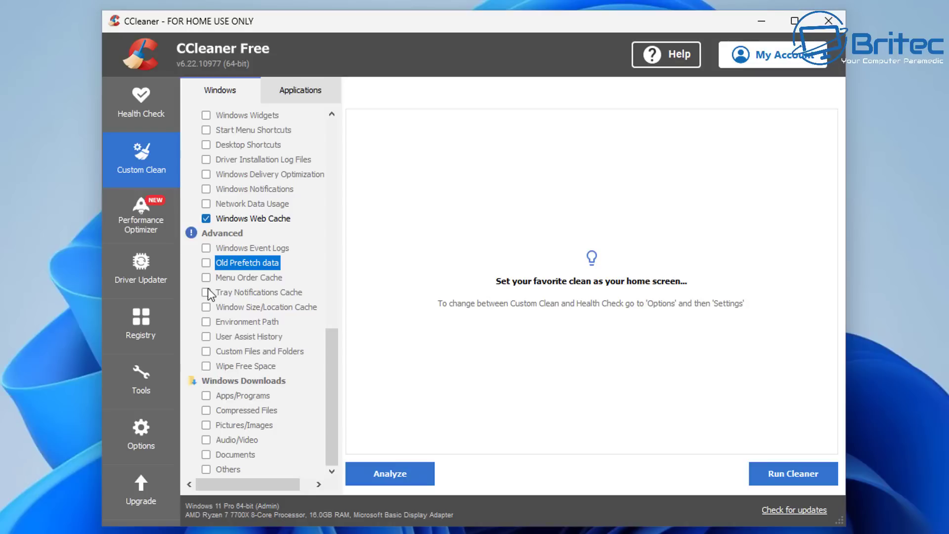
click(207, 366)
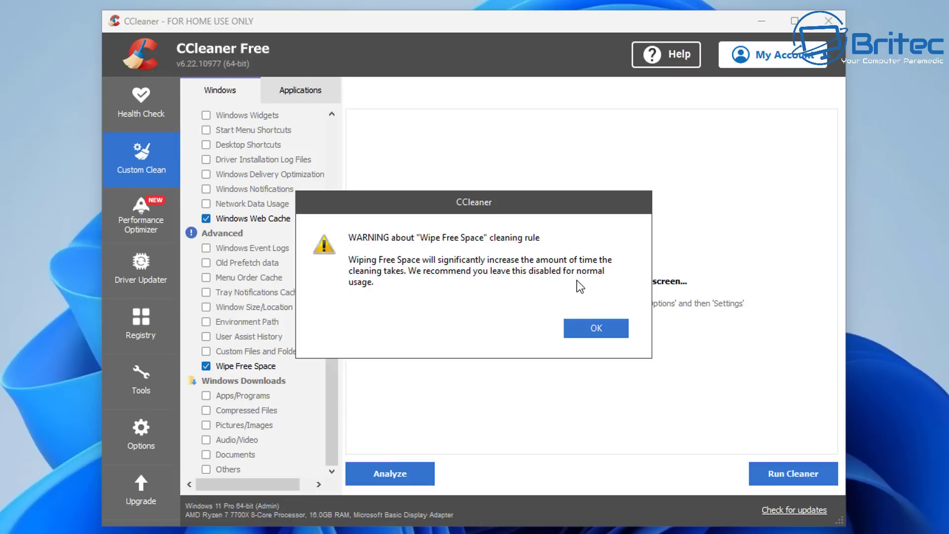
click(586, 328)
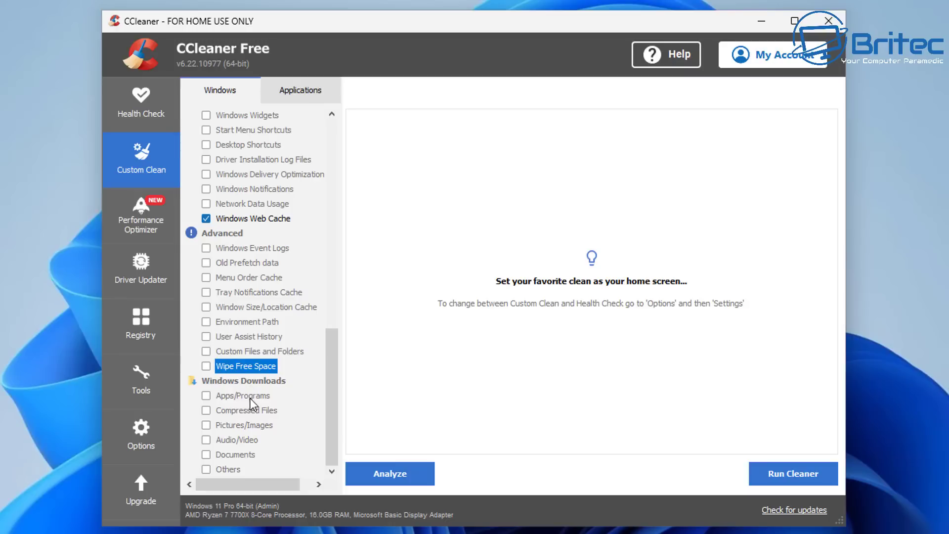
- Try to scan for programs slowing down the PC with Performance Optimizer
click(142, 231)
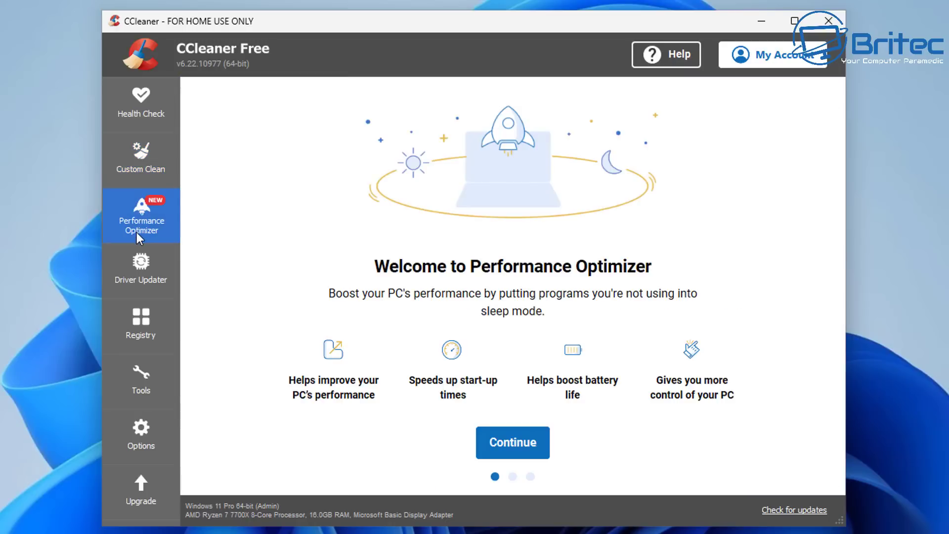
click(508, 448)
click(556, 454)
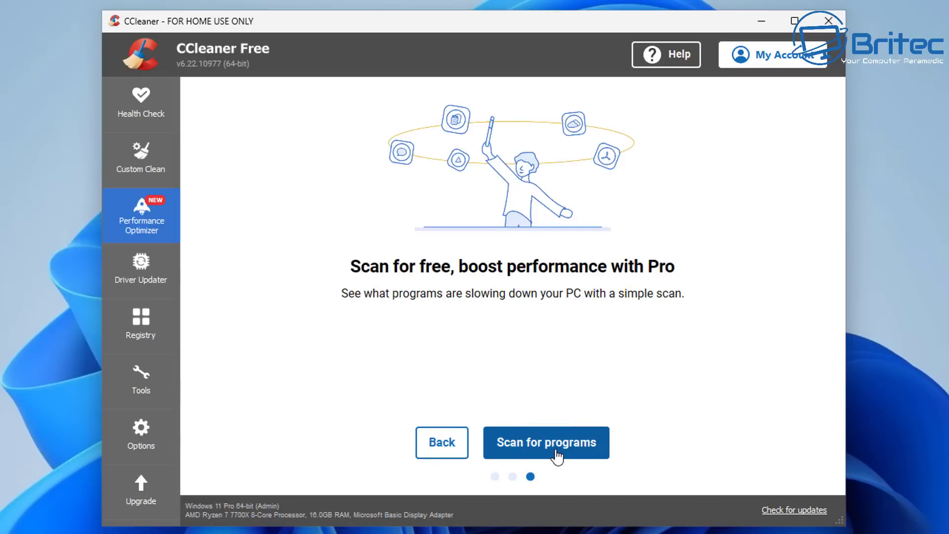
click(537, 454)
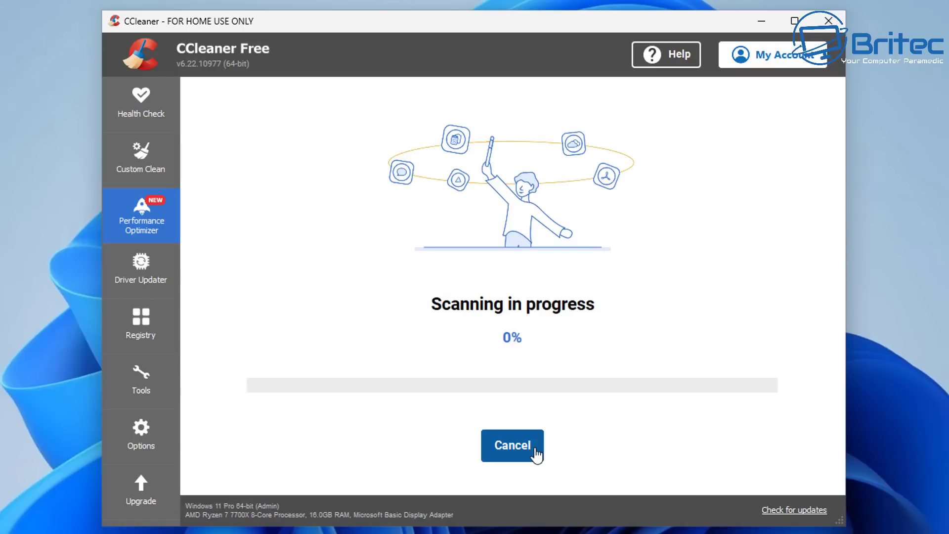
click(503, 448)
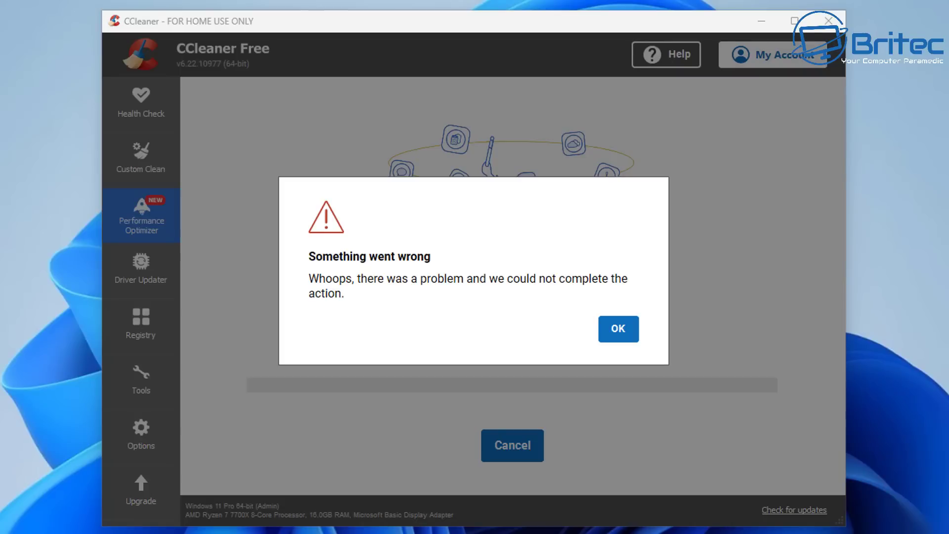
click(620, 329)
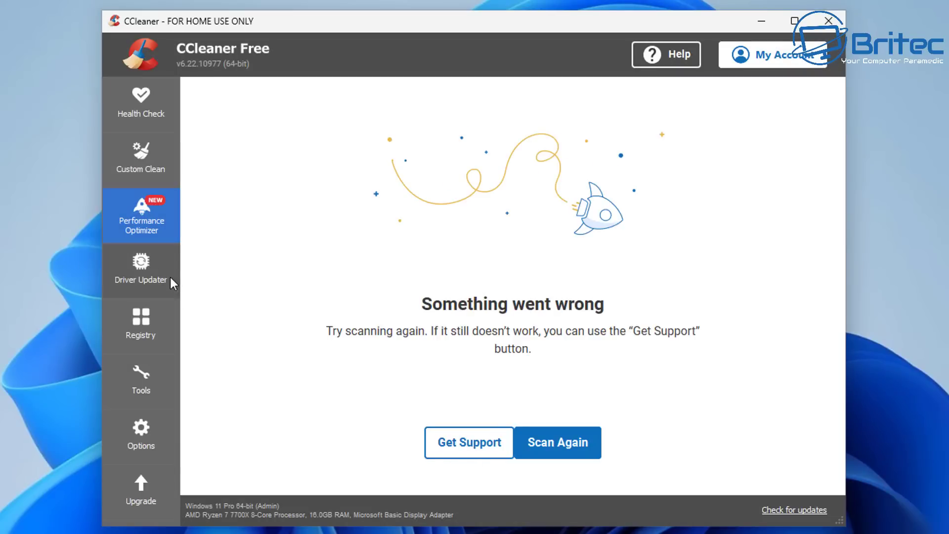
- View the Driver Updater introduction and the Registry Cleaner's issue categories
click(144, 267)
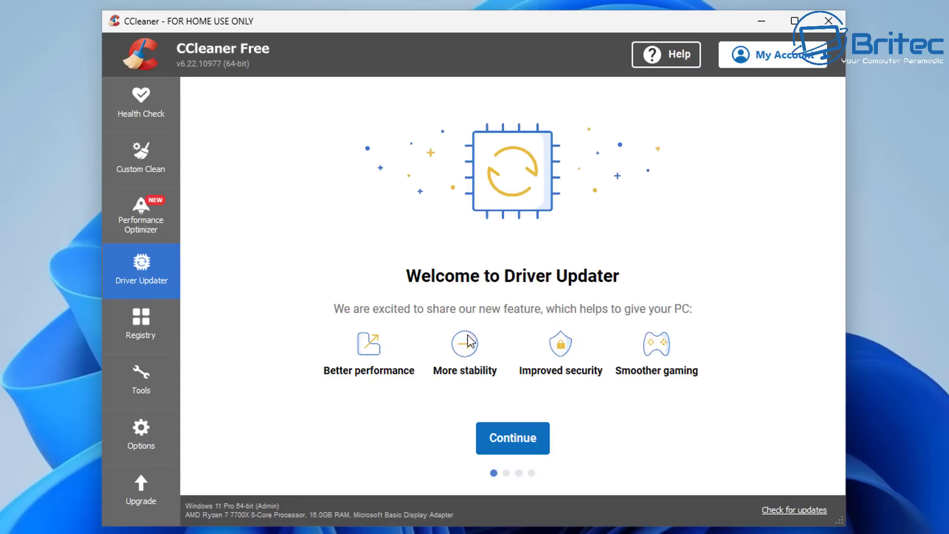
click(150, 325)
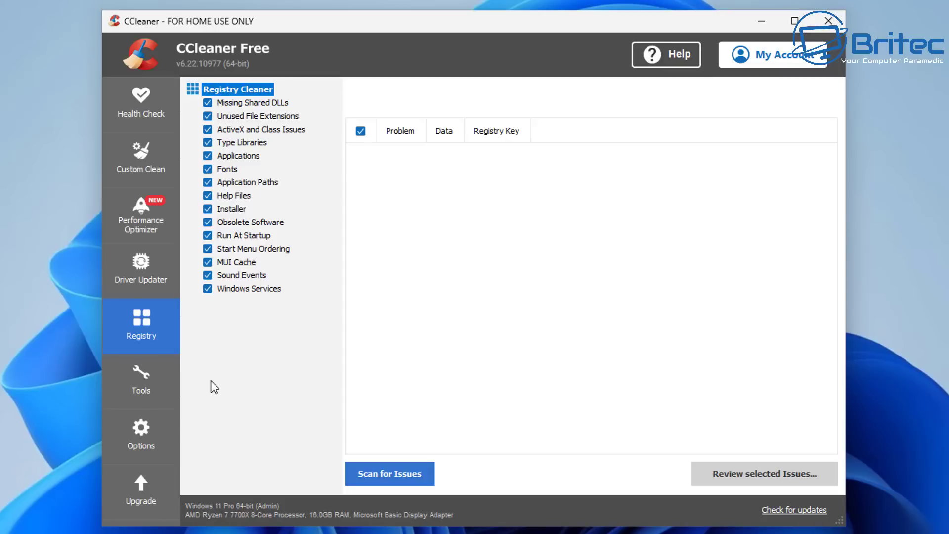
- Uninstall the Microsoft Tips app with CCleaner's uninstall tool
click(134, 383)
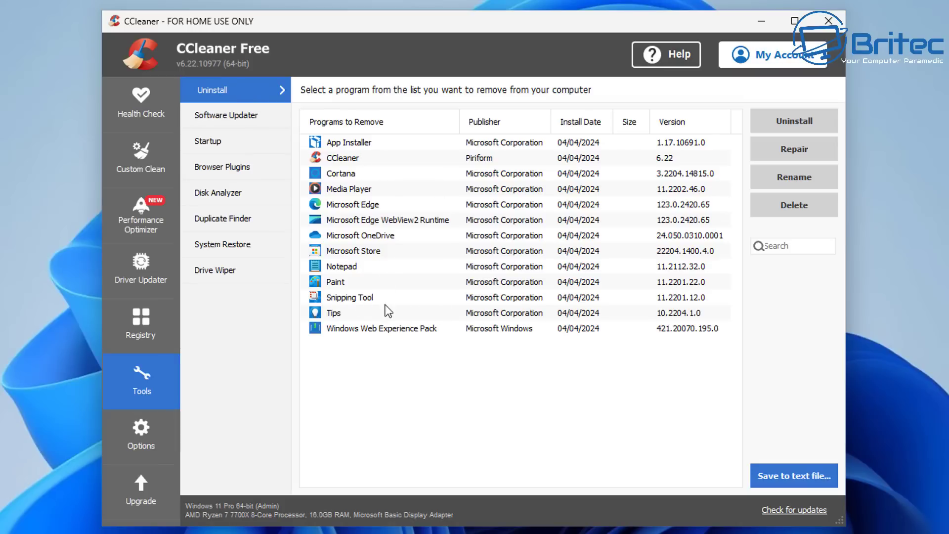
click(348, 299)
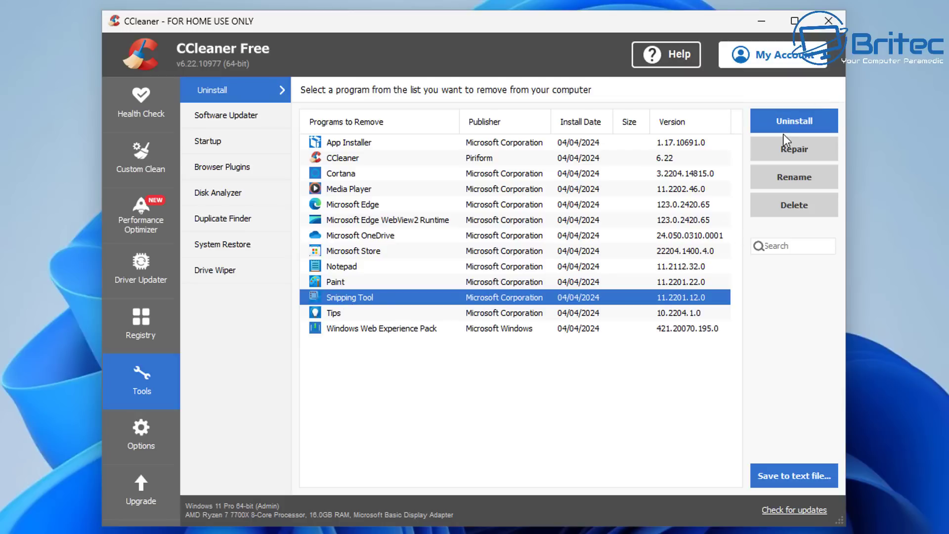
click(340, 312)
click(787, 117)
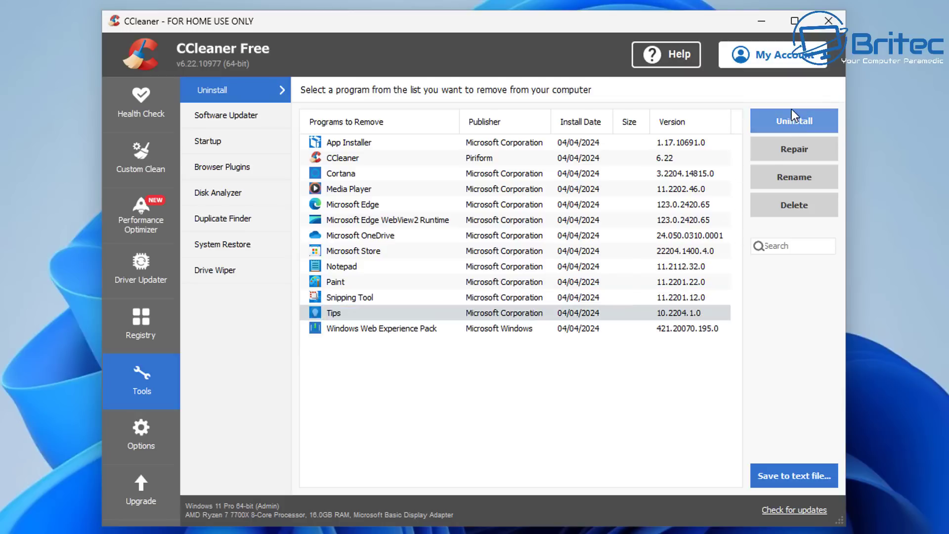
click(491, 322)
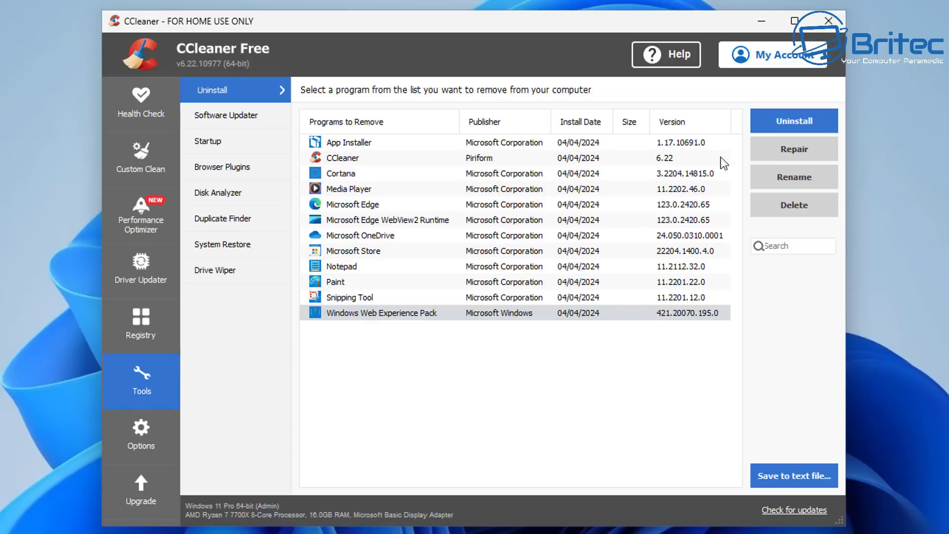
- Check Software Updater for available updates, and review the startup programs, scheduled tasks, context menu entries and Windows services
click(223, 121)
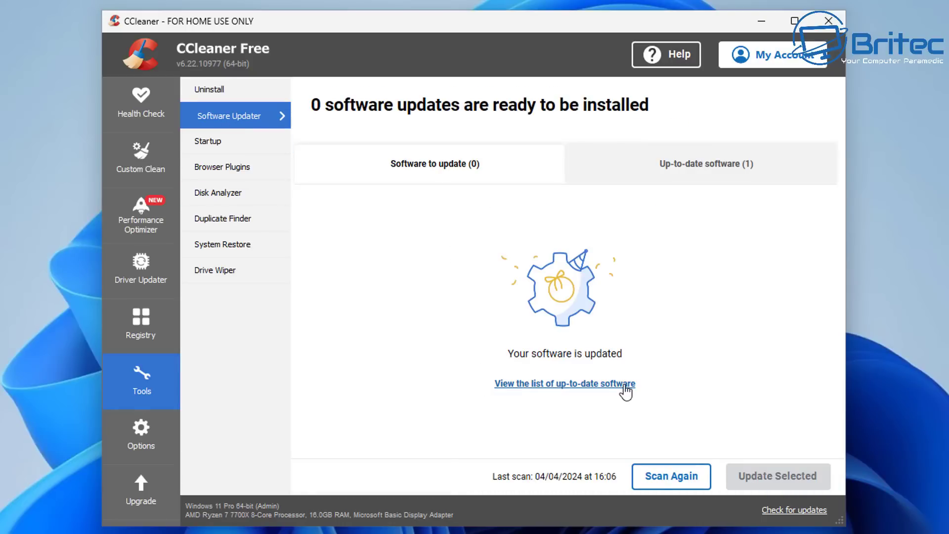
click(197, 143)
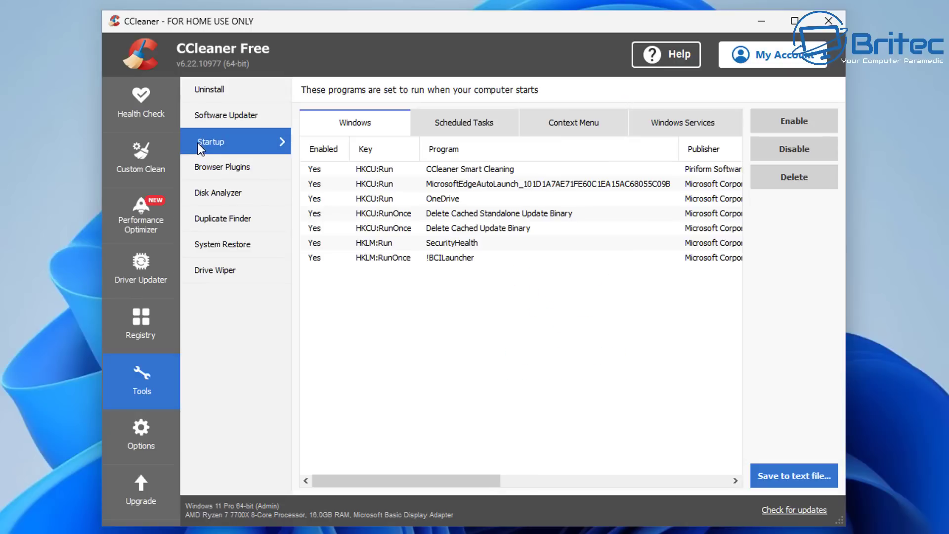
click(475, 171)
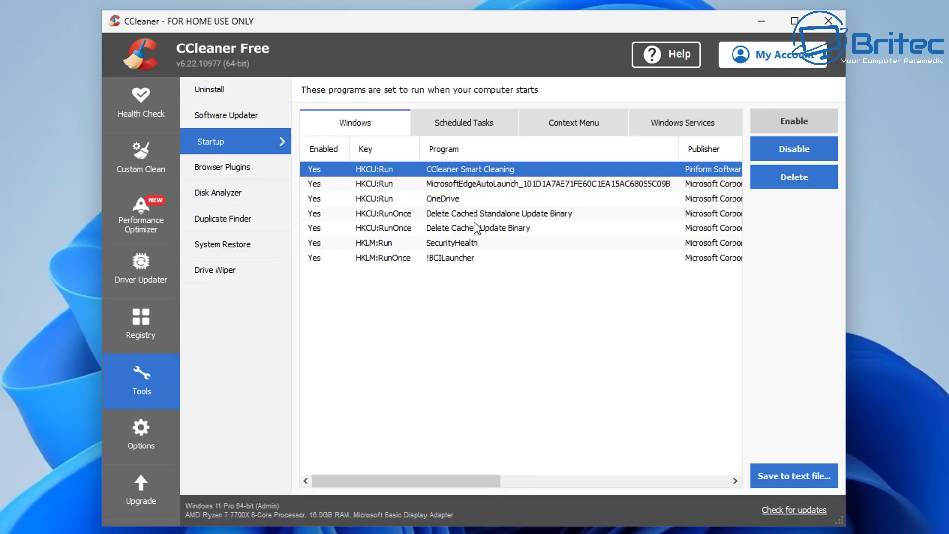
click(468, 121)
click(616, 124)
click(673, 127)
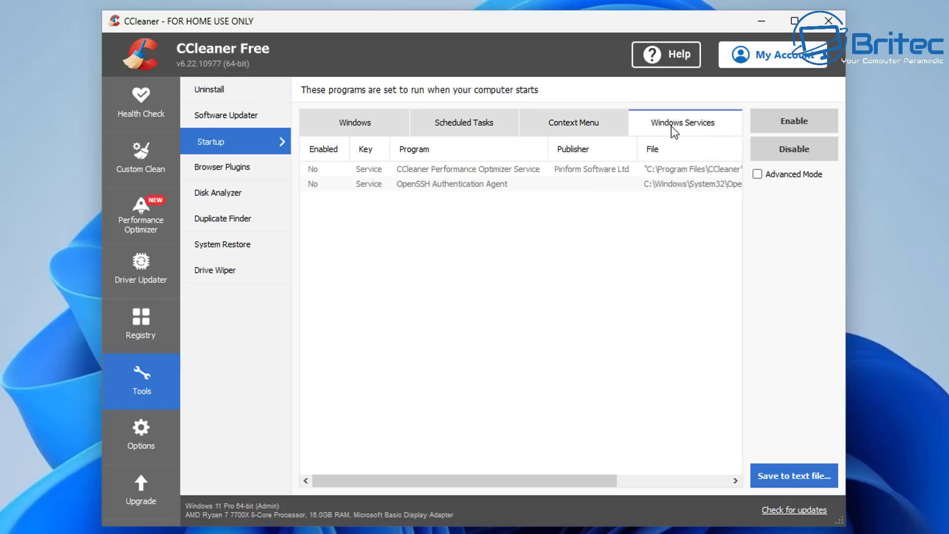
- Permanently delete the first IEToEdge BHO entry from the Internet Explorer browser plugins
click(198, 167)
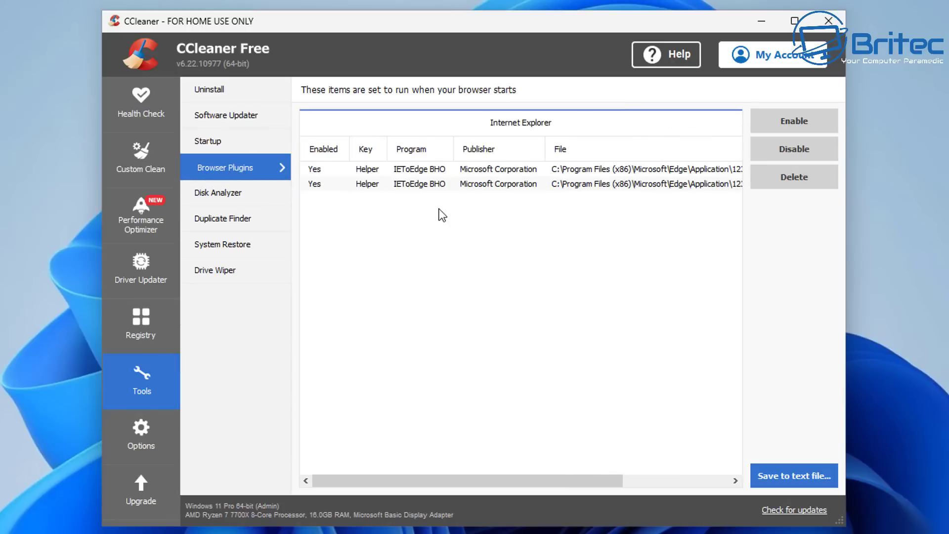
click(397, 171)
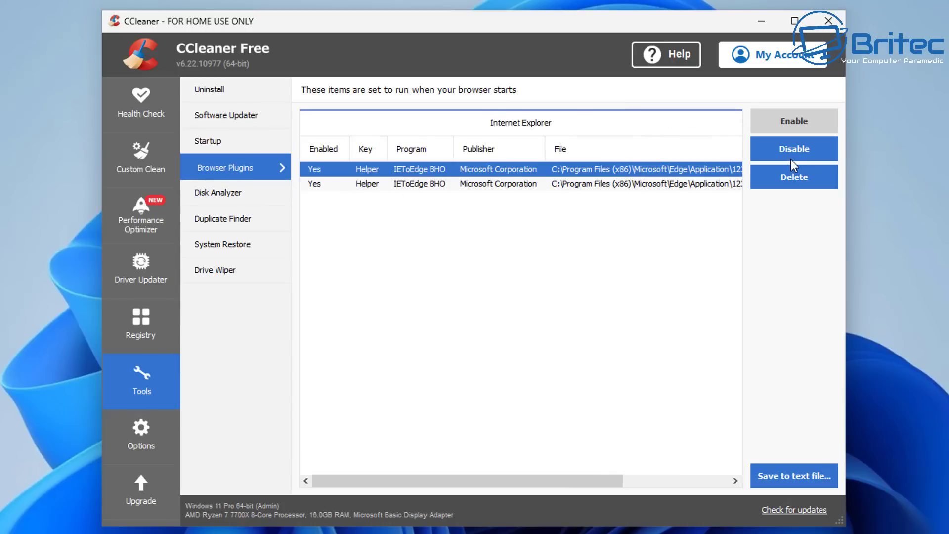
click(785, 178)
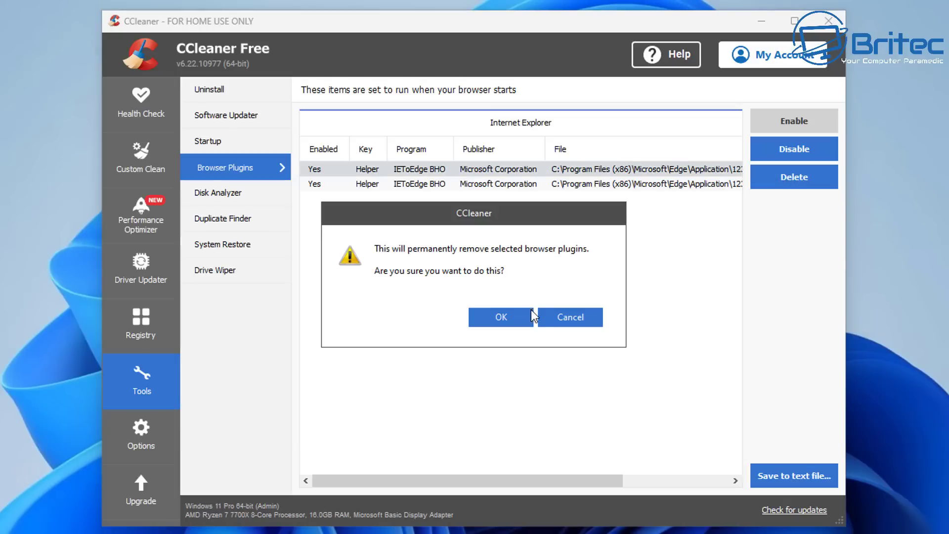
click(512, 318)
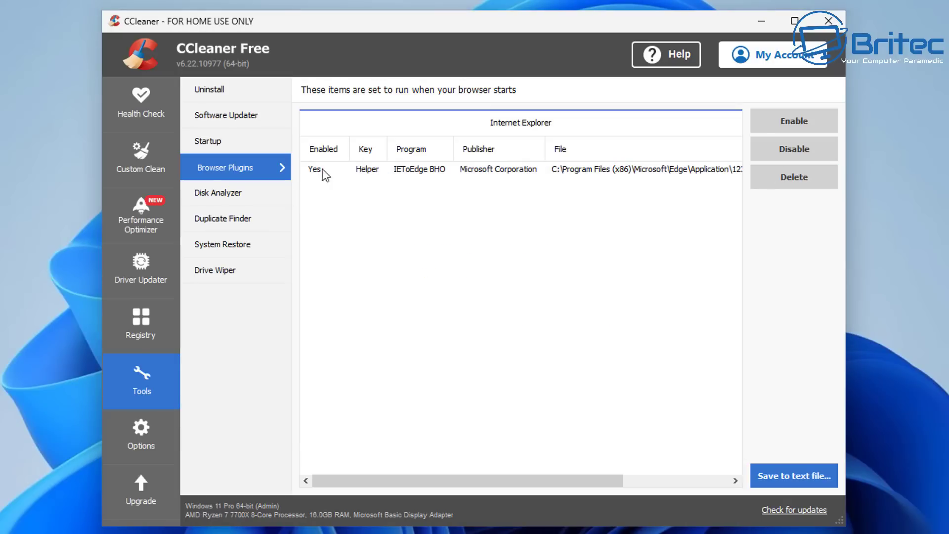
- Permanently delete the remaining IEToEdge BHO helper from the Internet Explorer browser plugins
click(514, 167)
click(793, 176)
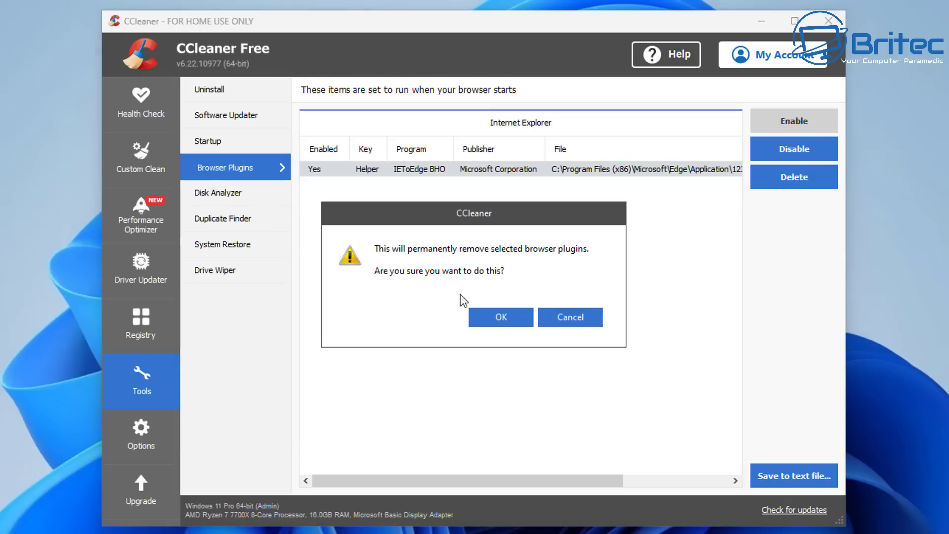
click(493, 317)
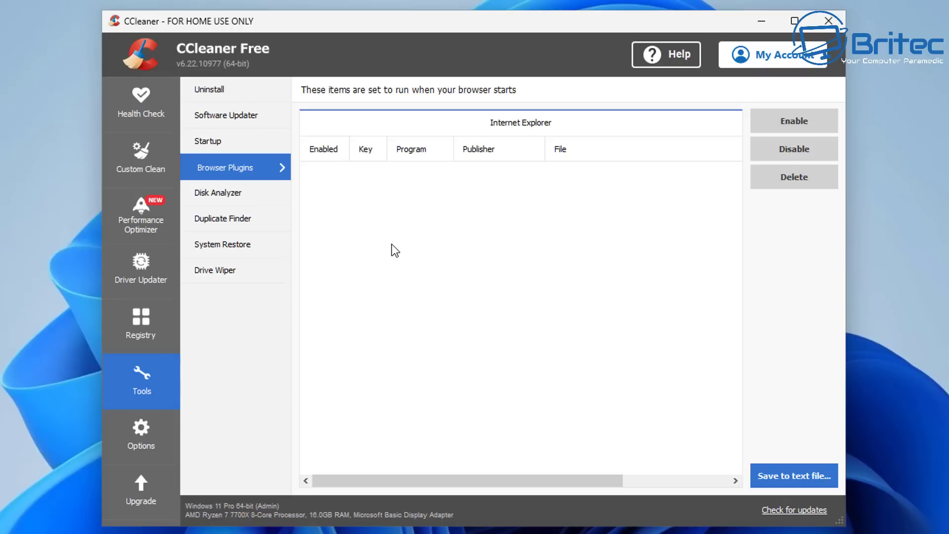
- View the Disk Analyzer, Duplicate Finder, System Restore and Drive Wiper tools
click(233, 195)
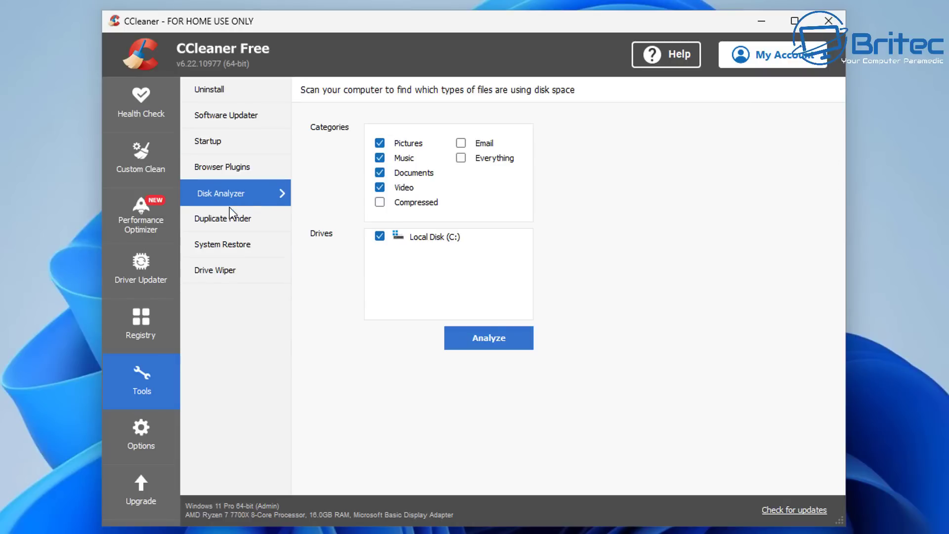
click(224, 219)
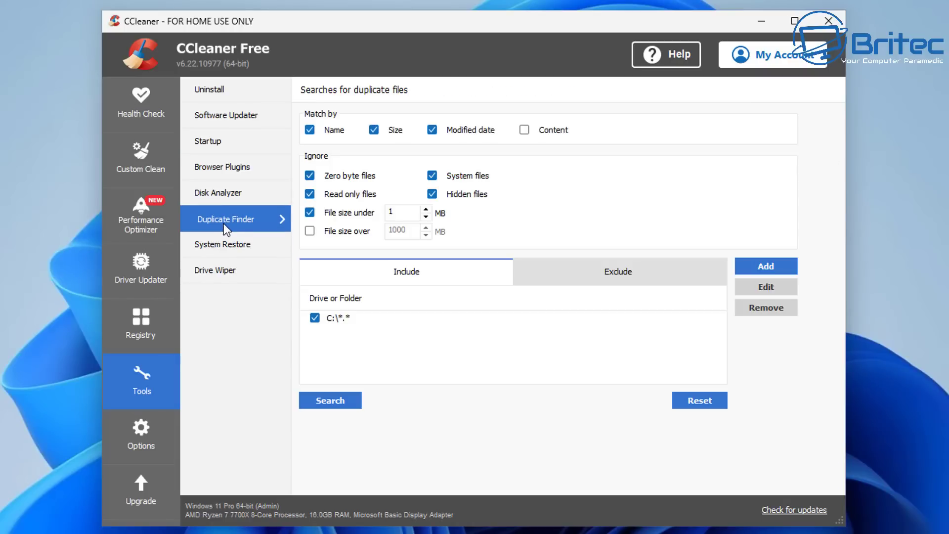
click(212, 248)
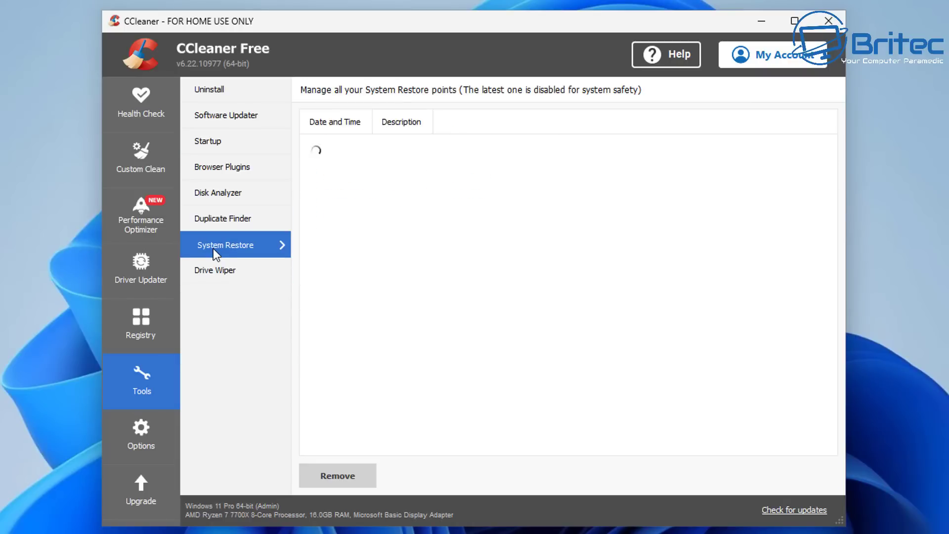
click(210, 271)
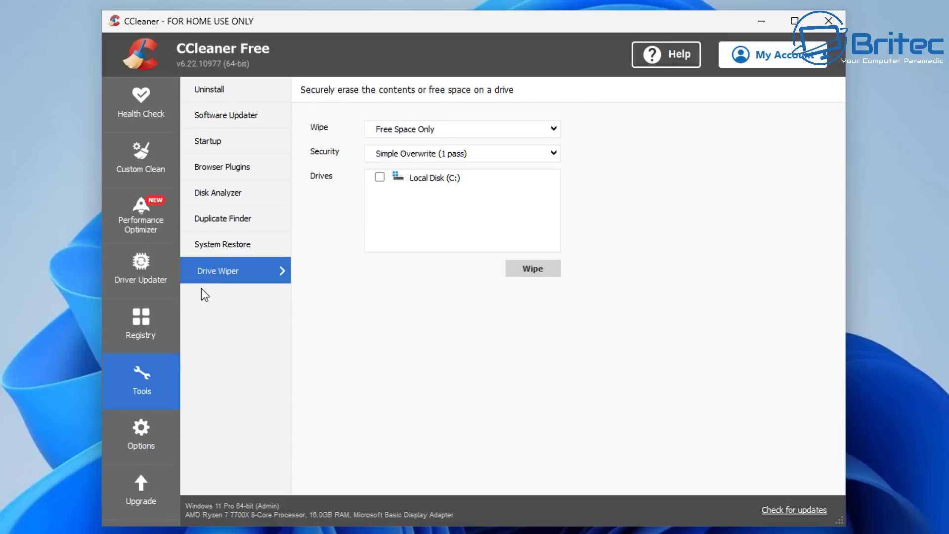
- Try out Drive Wiper's overwrite levels and Entire Drive mode for Local Disk (C:), return it to Free Space Only, and open CCleaner's options
click(380, 178)
click(524, 147)
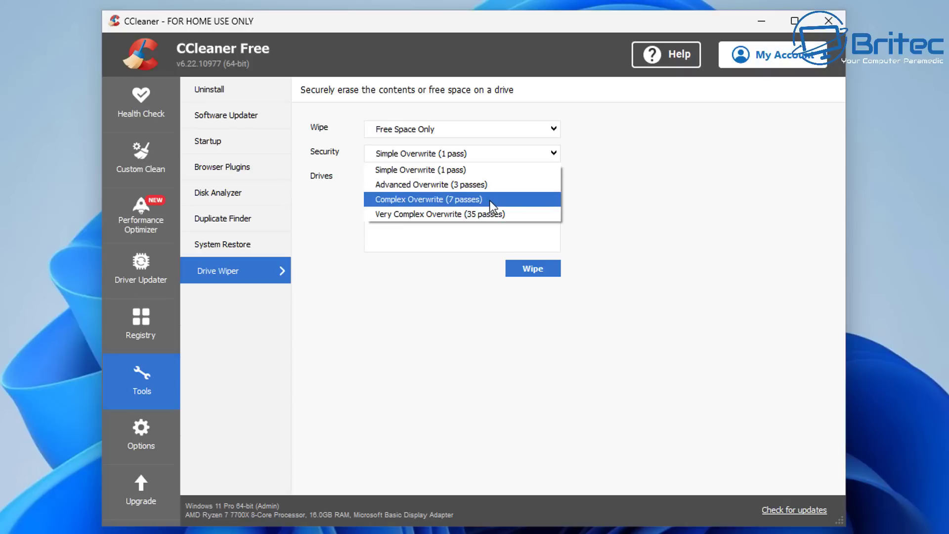
click(468, 131)
click(468, 127)
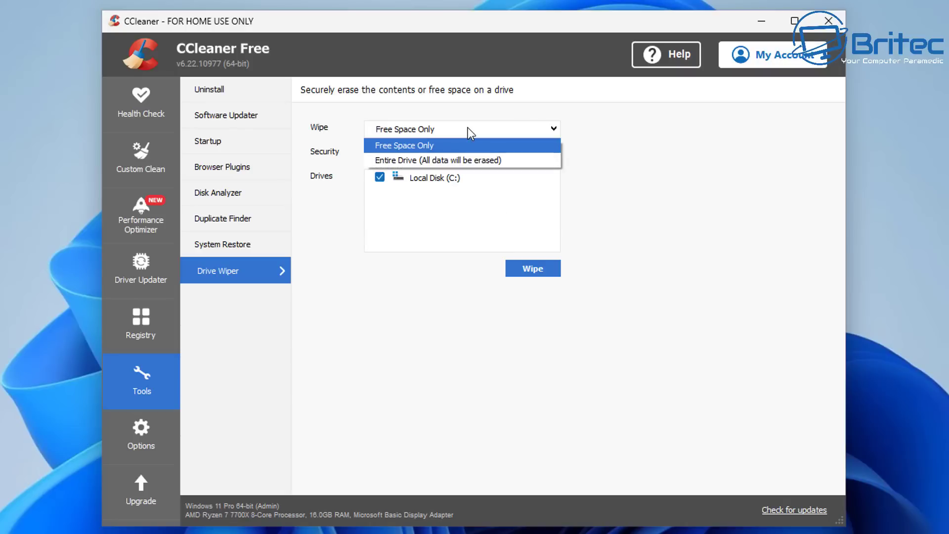
click(474, 162)
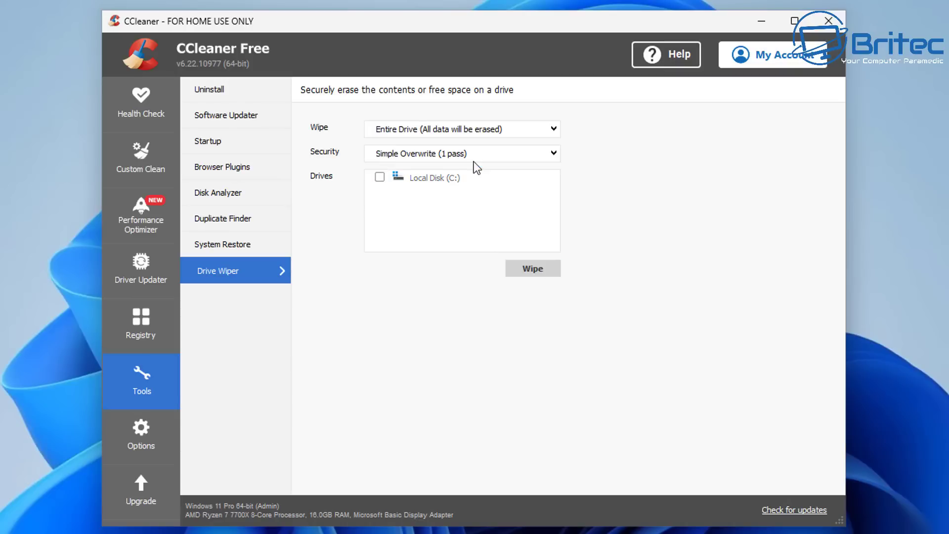
click(509, 129)
click(404, 143)
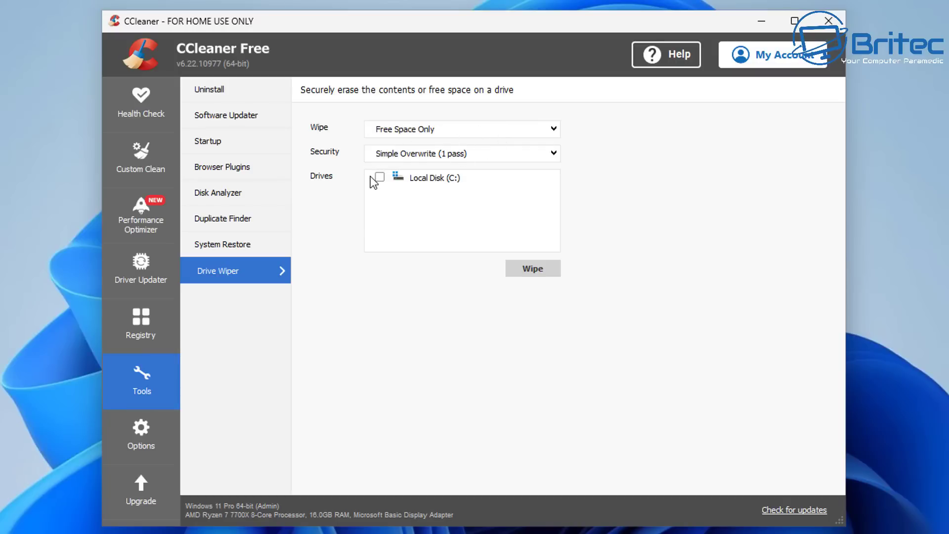
click(144, 429)
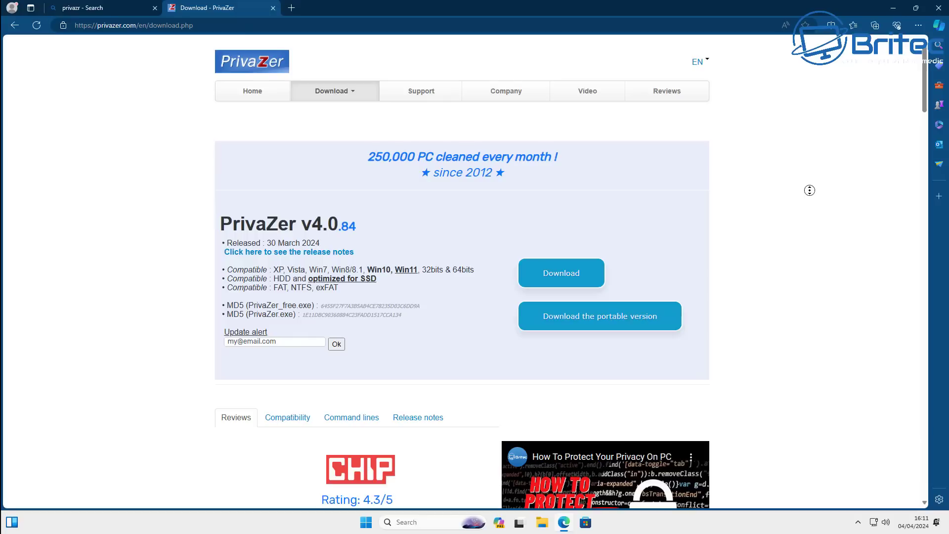
- Look through the reviews on the PrivaZer download page in the browser and download the standard, non-portable version
middle_click(809, 191)
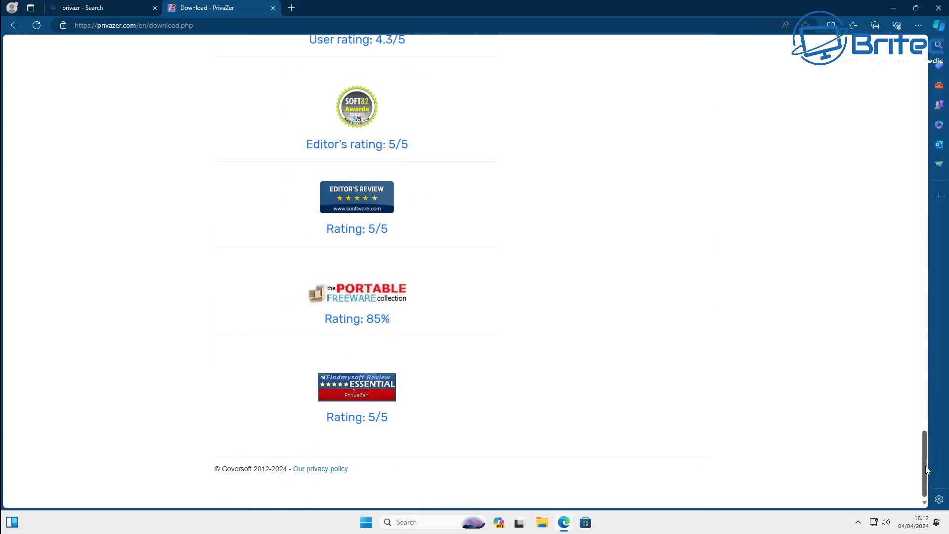
drag(927, 469, 940, 171)
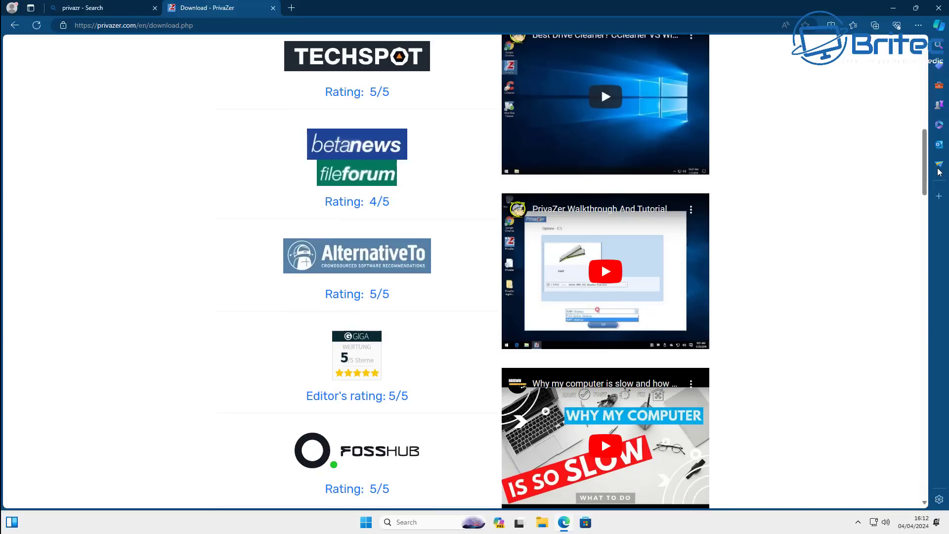
drag(940, 172, 940, 91)
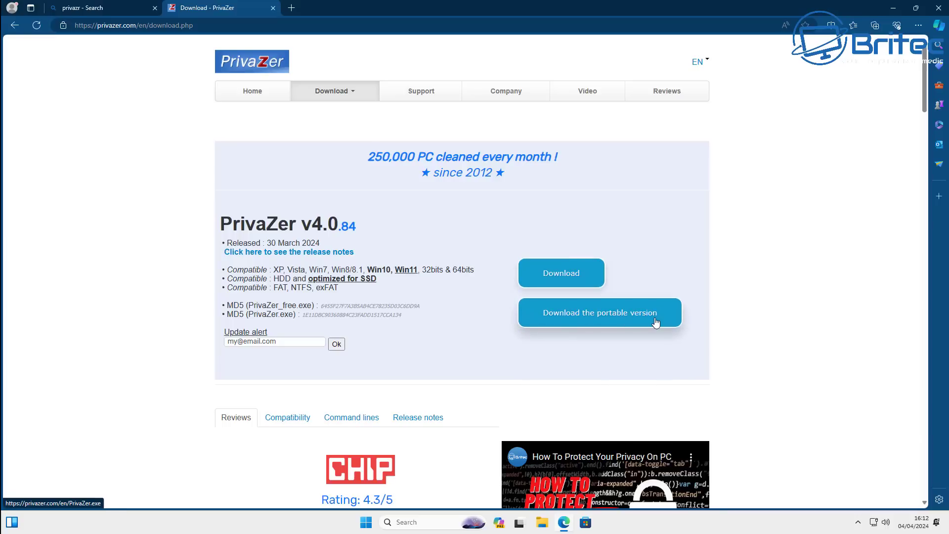
click(573, 271)
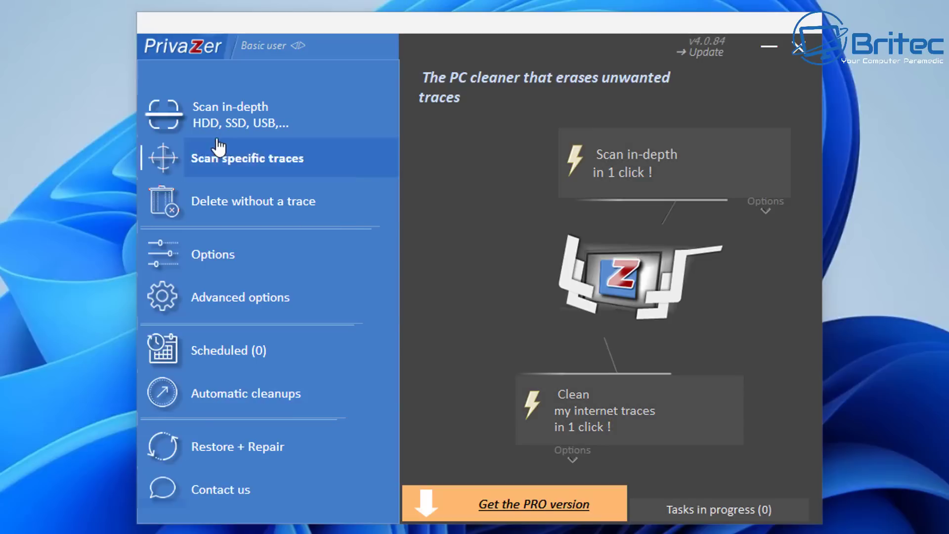
- Switch to PrivaZer, run a one-click in-depth scan and cleanup of Local Disk (C:), and review the cookies selection
click(650, 172)
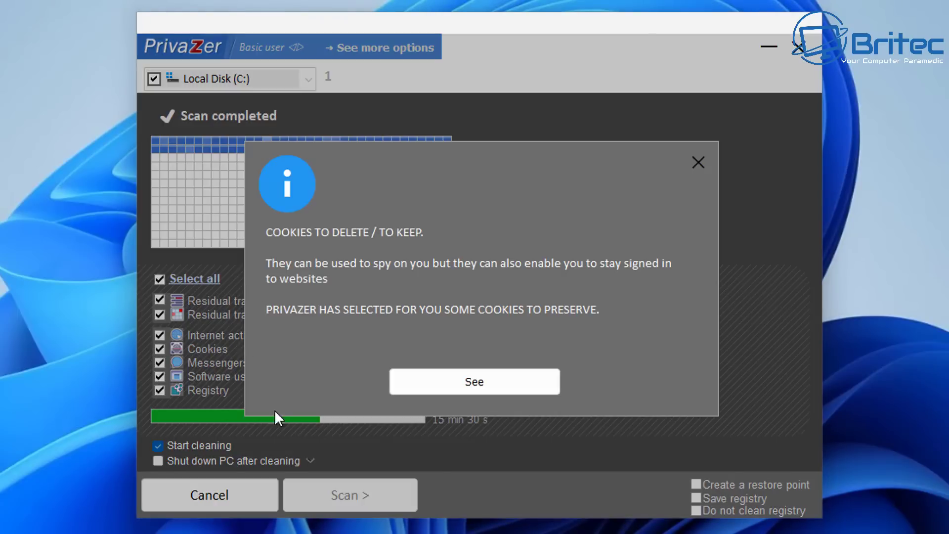
click(473, 383)
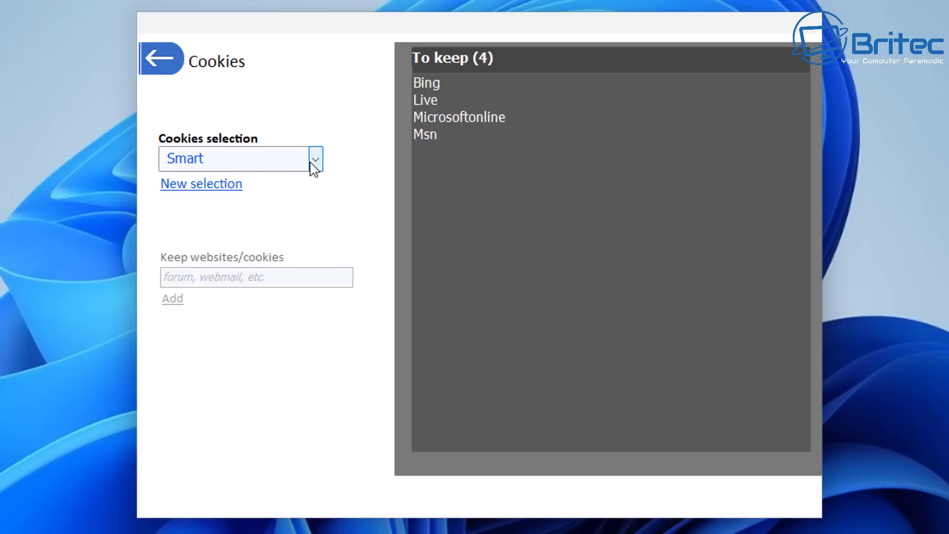
click(313, 163)
click(271, 230)
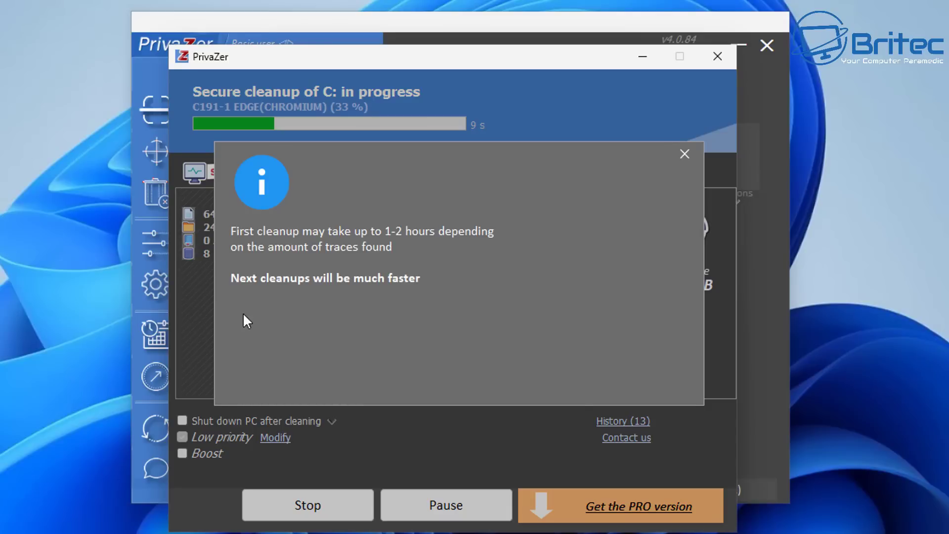
click(684, 154)
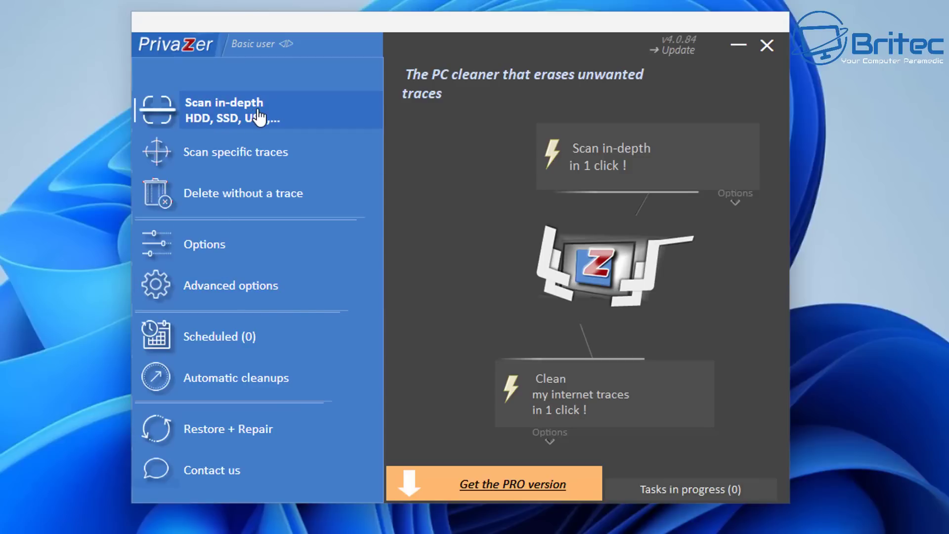
- Open the folder selection for deleting sensitive folders without a trace
click(247, 196)
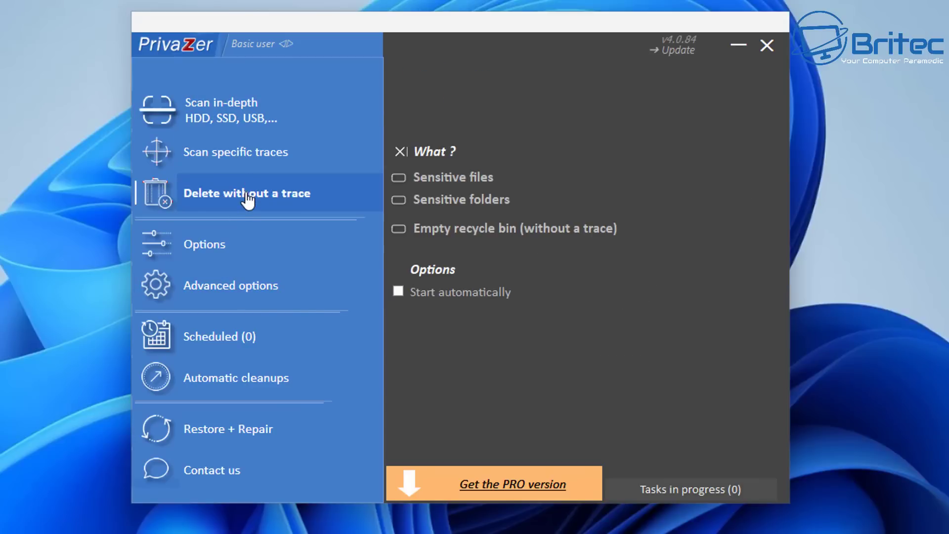
click(430, 179)
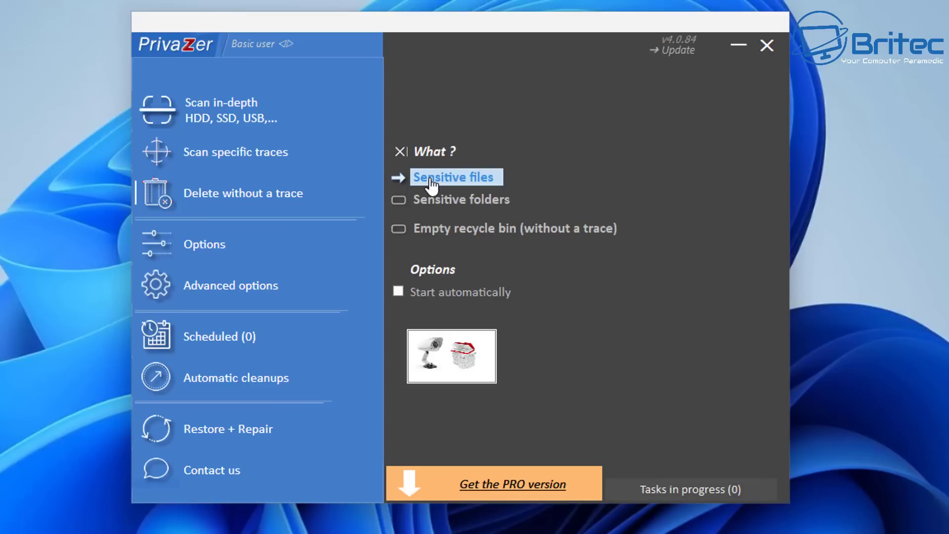
click(446, 200)
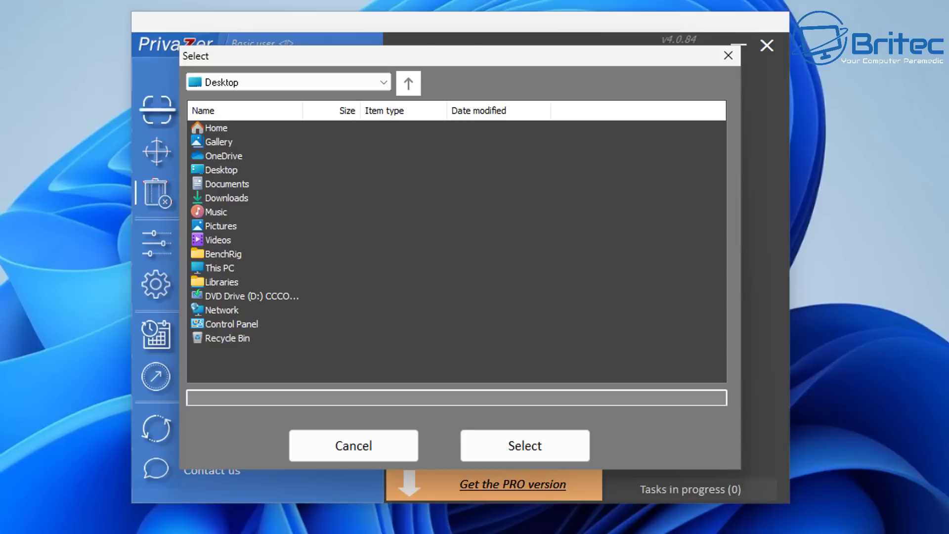
- Create a new folder on the Windows desktop as a test item for secure deletion
right_click(1, 132)
mouse_move(19, 234)
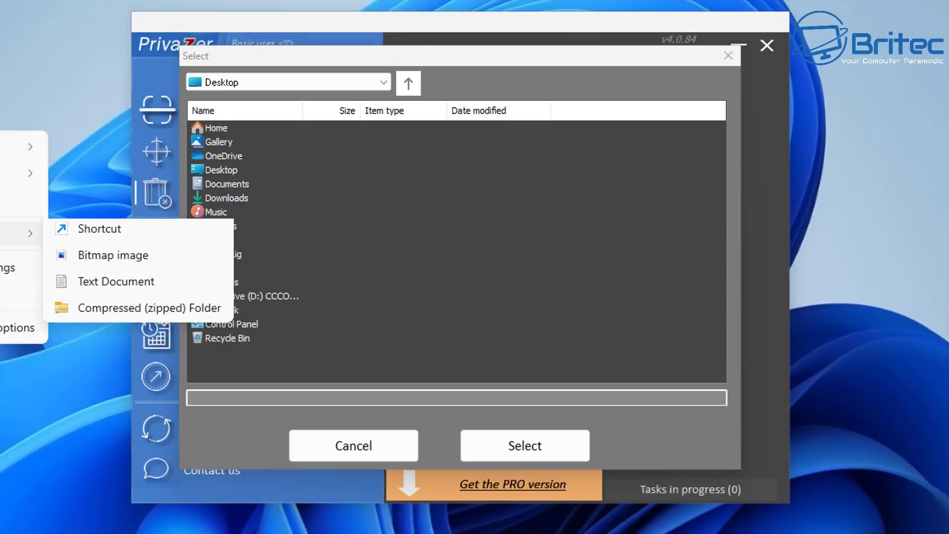
click(92, 237)
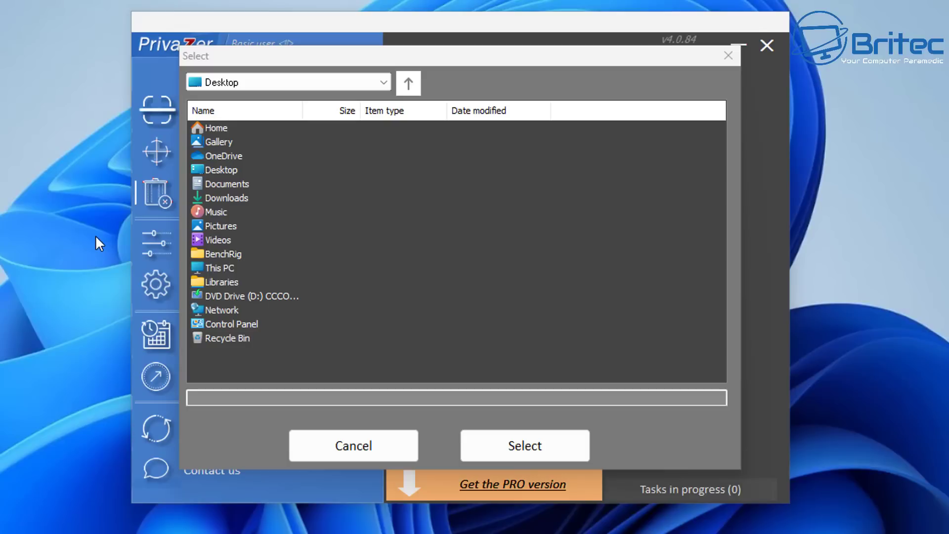
click(336, 237)
- Select New folder from the Desktop, permanently delete it without a trace, and close the deletion report
double_click(231, 170)
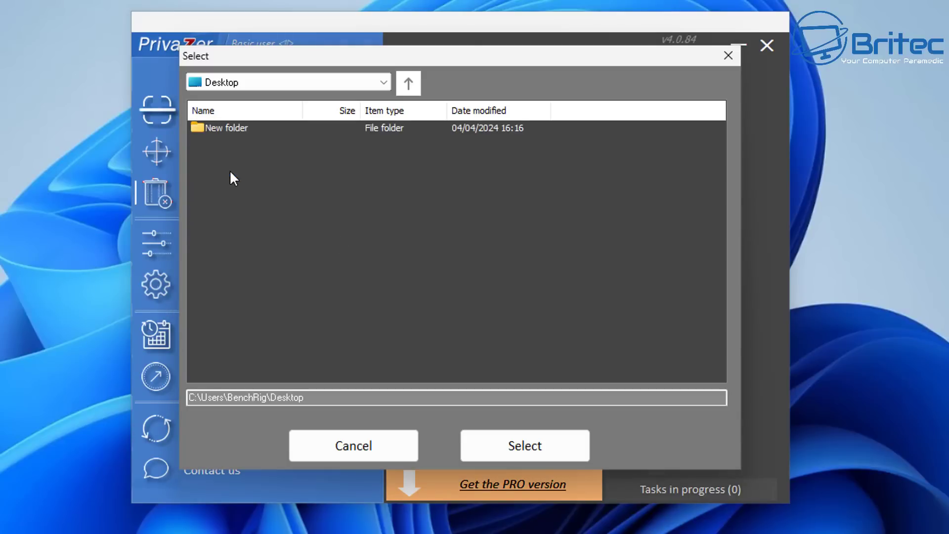
click(225, 136)
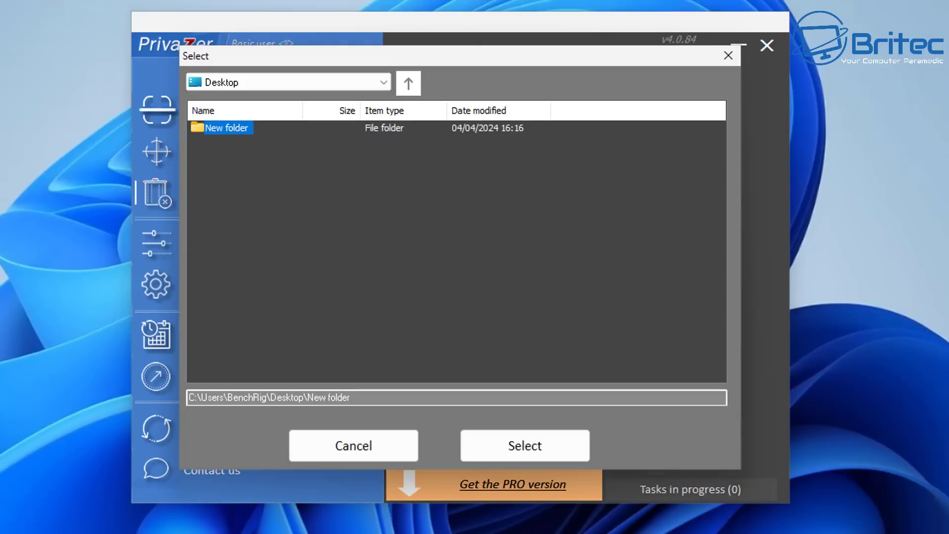
click(509, 447)
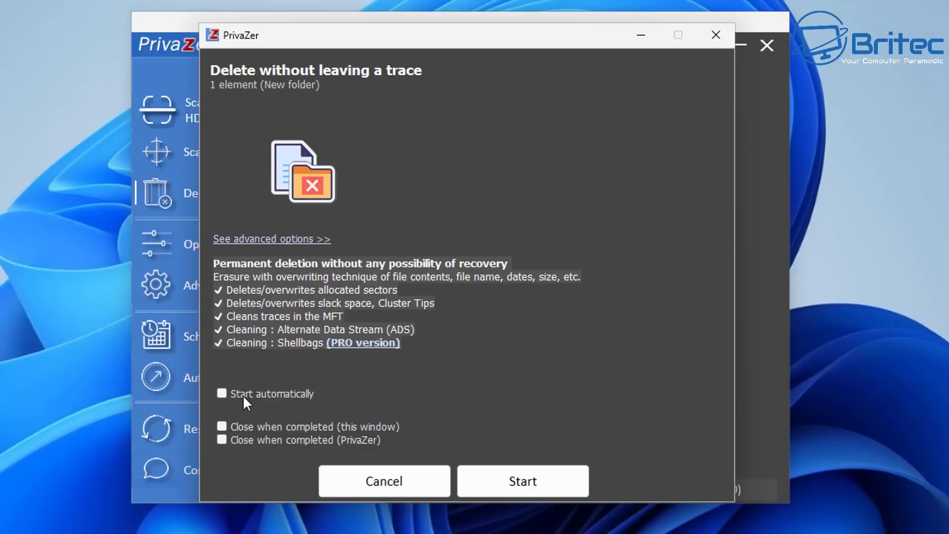
click(557, 487)
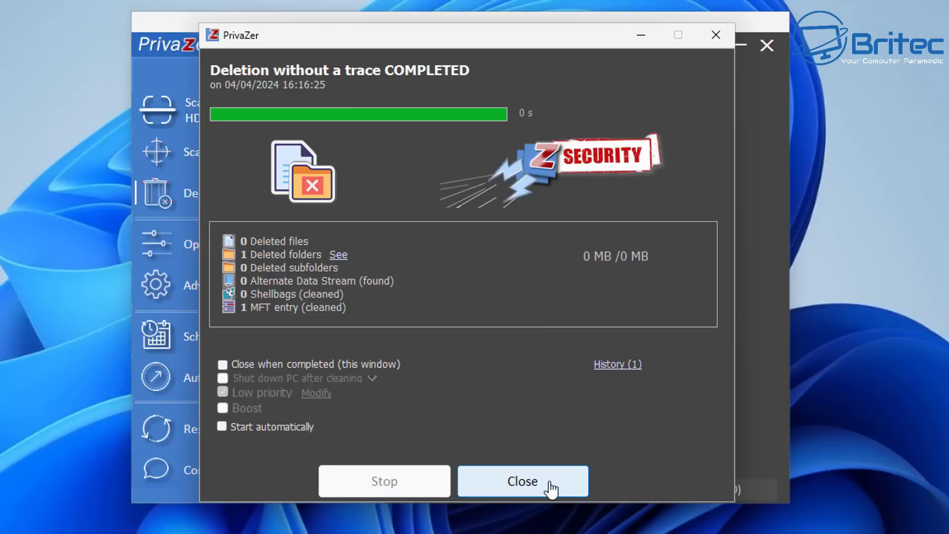
click(542, 486)
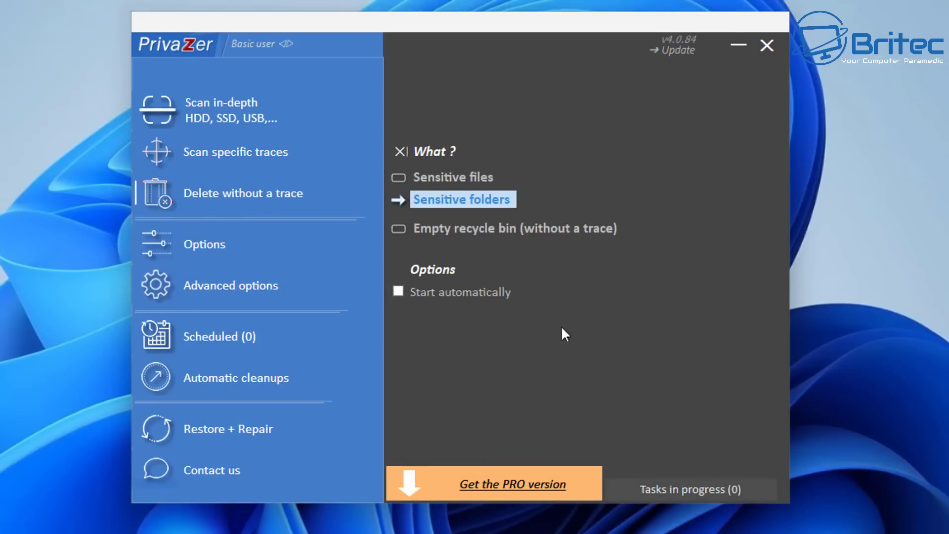
- In the advanced cleanup options, set the overwrite method for flash memory, SSD and NAND to 3 passes, USA Navy NAVSO P-5239-26
click(418, 228)
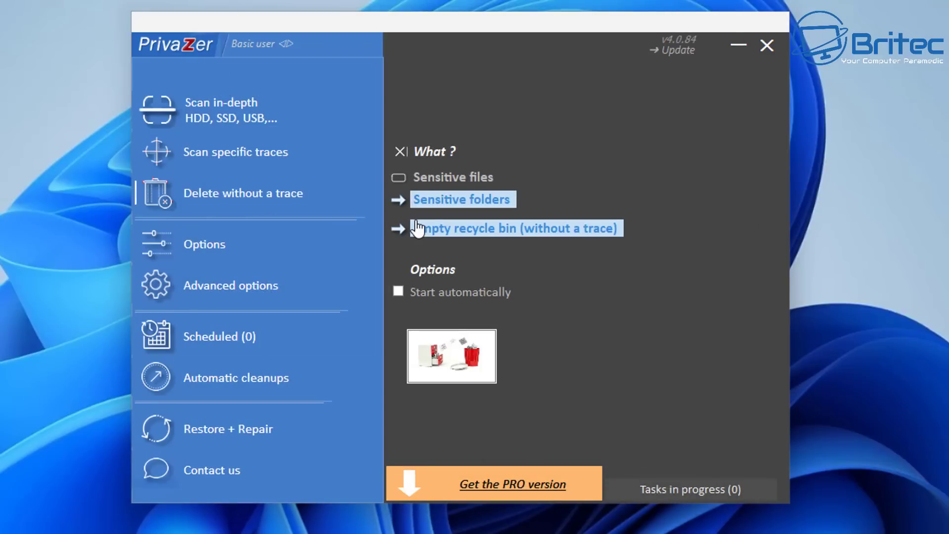
click(242, 290)
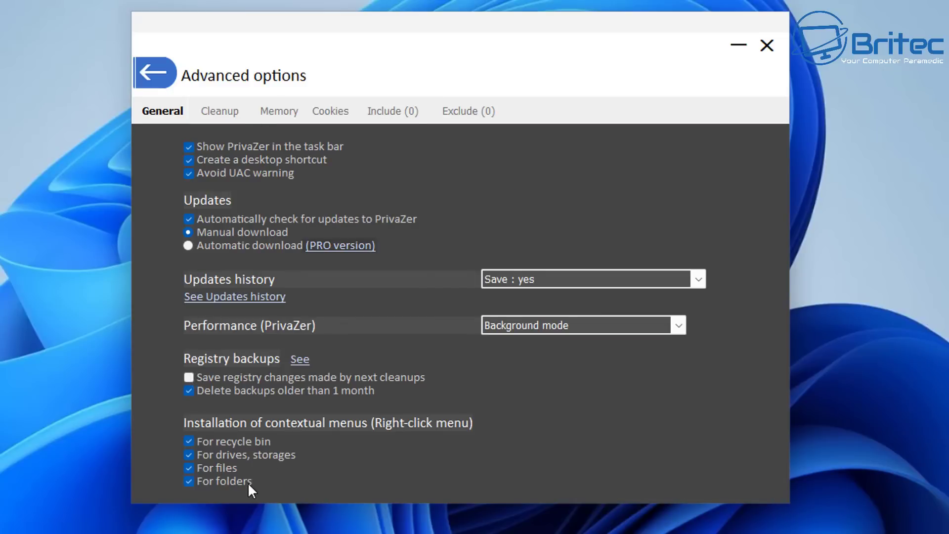
click(221, 111)
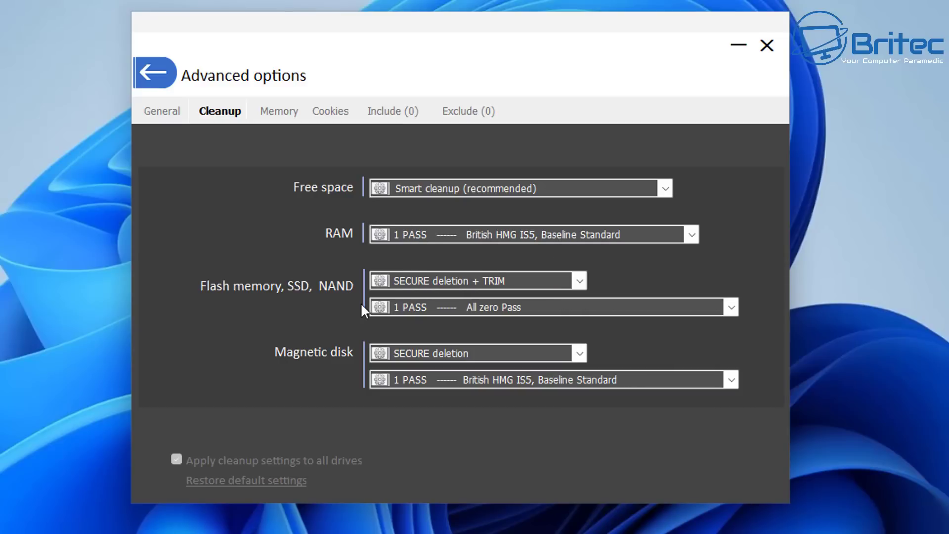
click(578, 281)
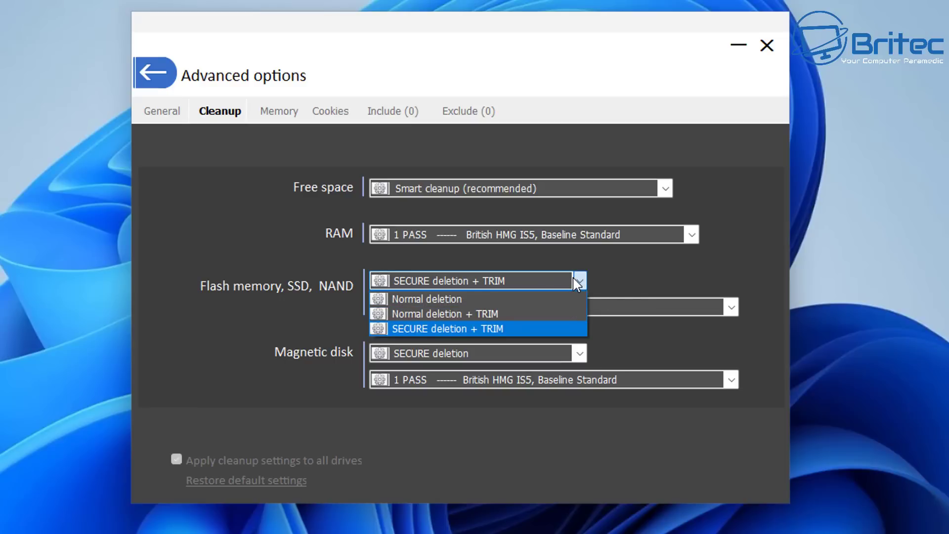
click(578, 281)
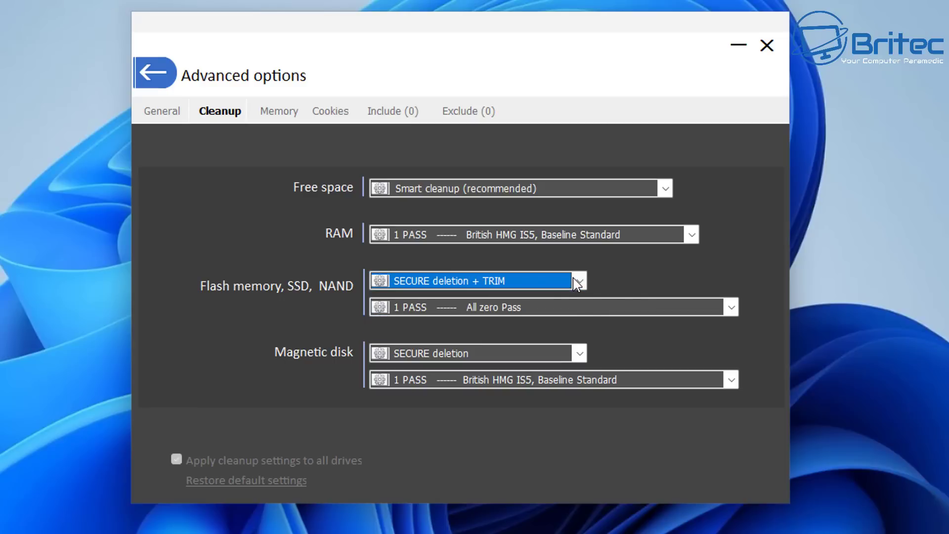
click(541, 305)
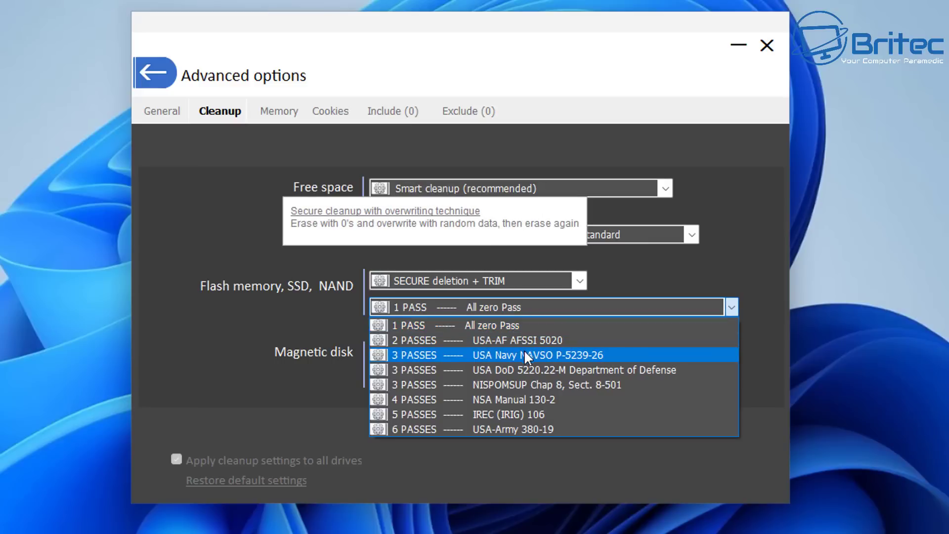
click(574, 354)
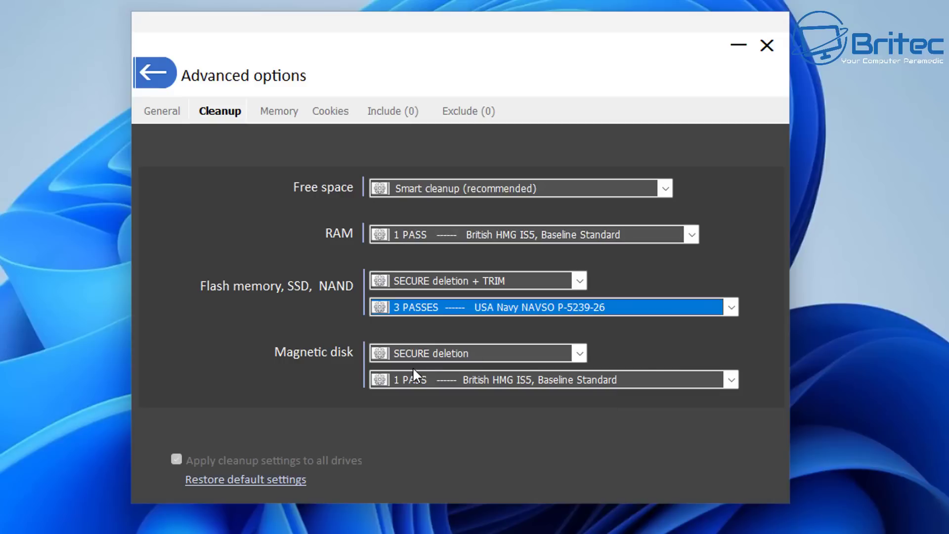
- Review the advanced settings for memory, cookies, and included and excluded files, and return to the main screen
click(276, 109)
click(338, 118)
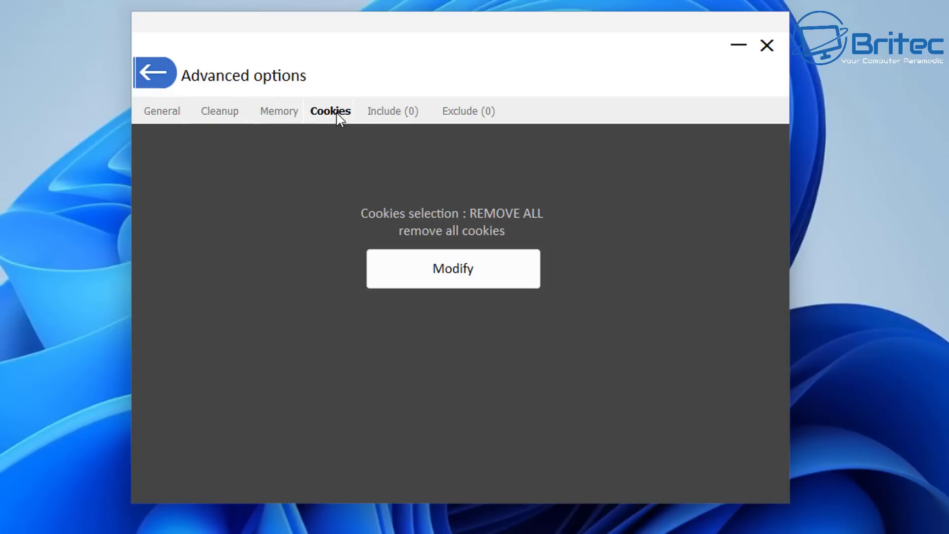
click(386, 119)
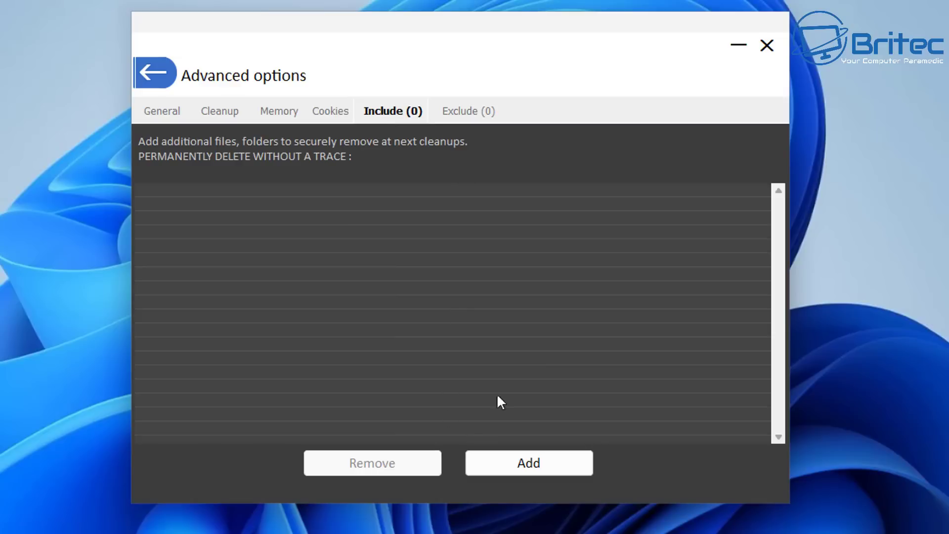
click(474, 112)
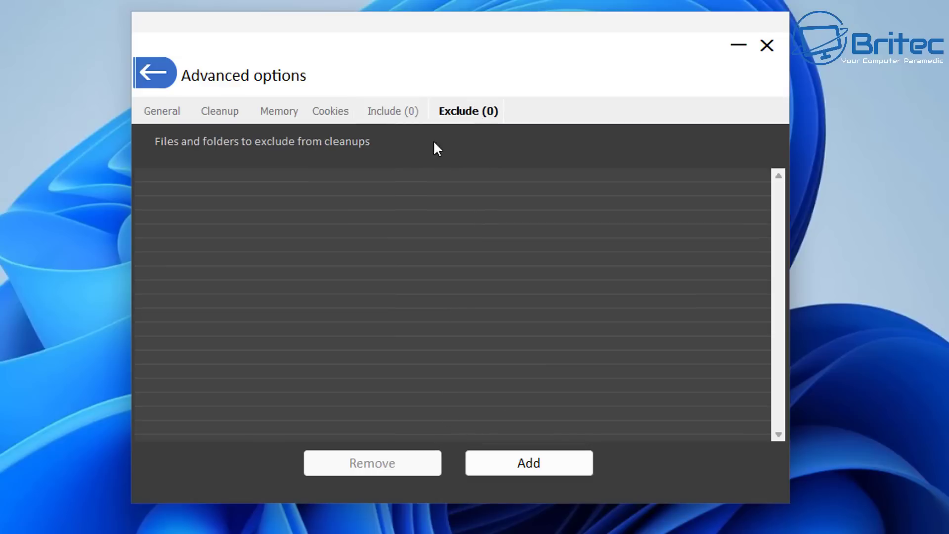
click(154, 61)
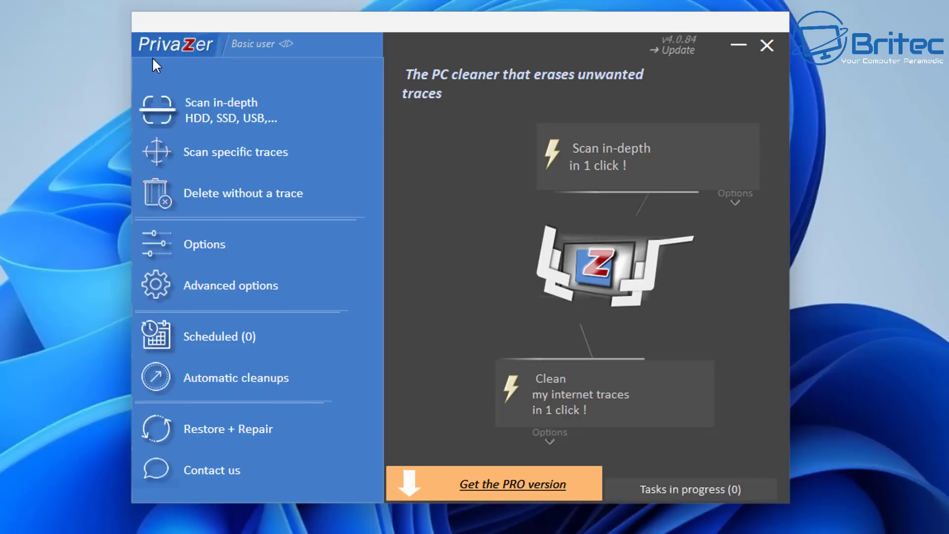
- Examine the specific trace types, the devices for in-depth scans and the scheduled cleanup frequencies, and return to the main screen
click(214, 166)
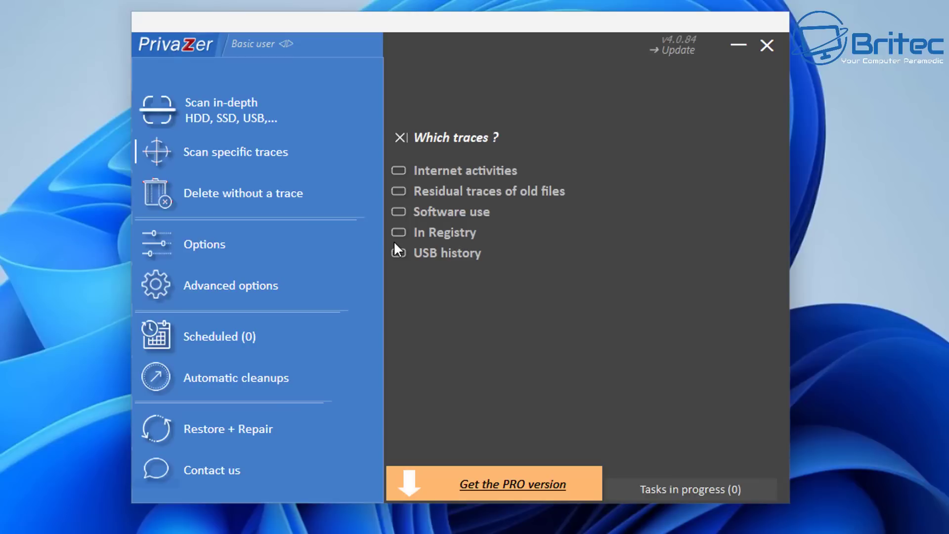
click(192, 115)
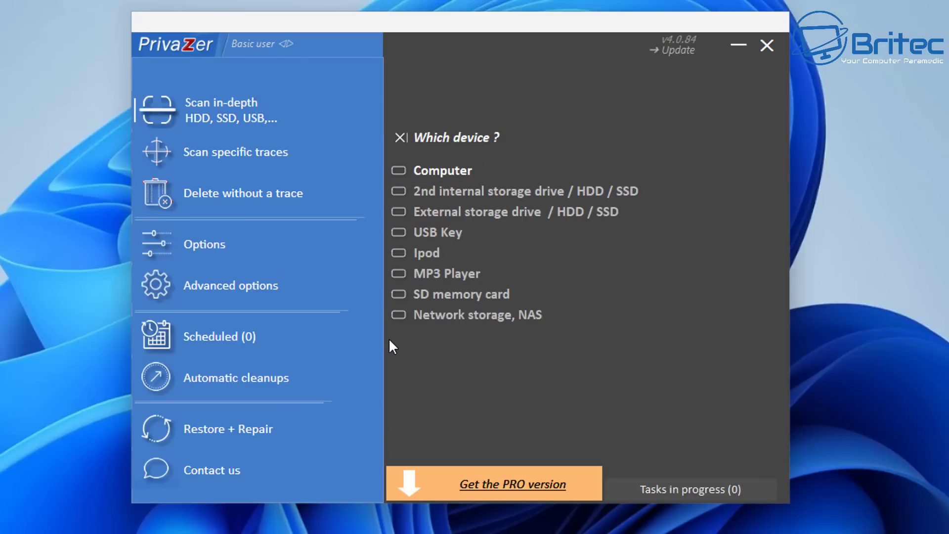
click(226, 337)
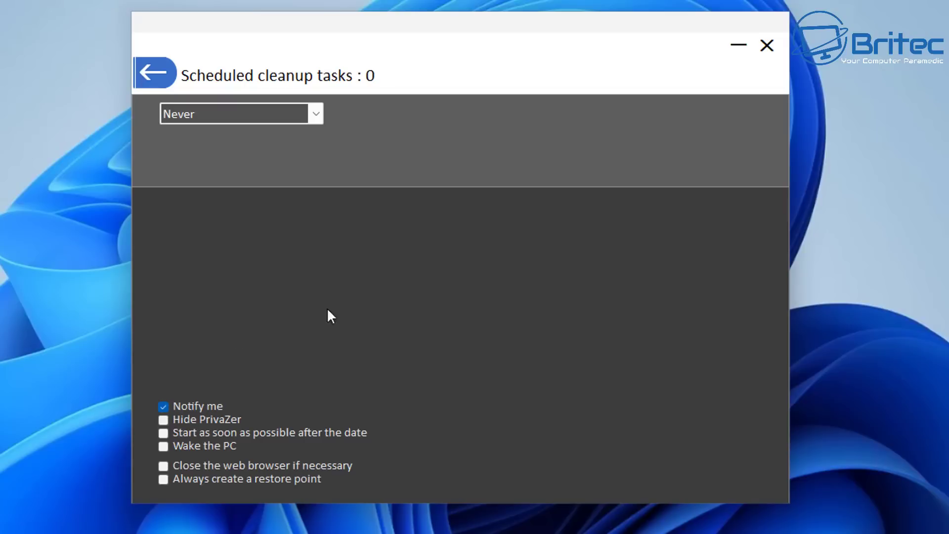
click(280, 113)
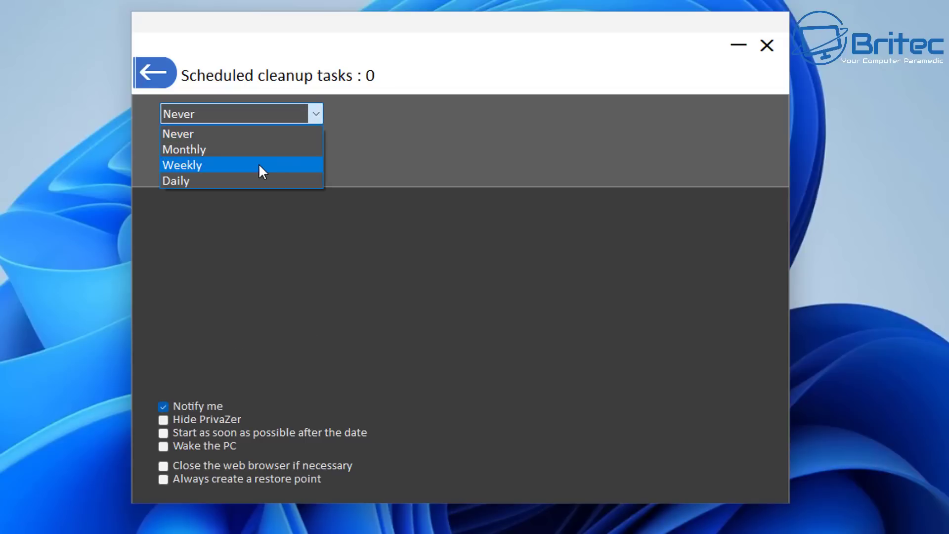
click(148, 69)
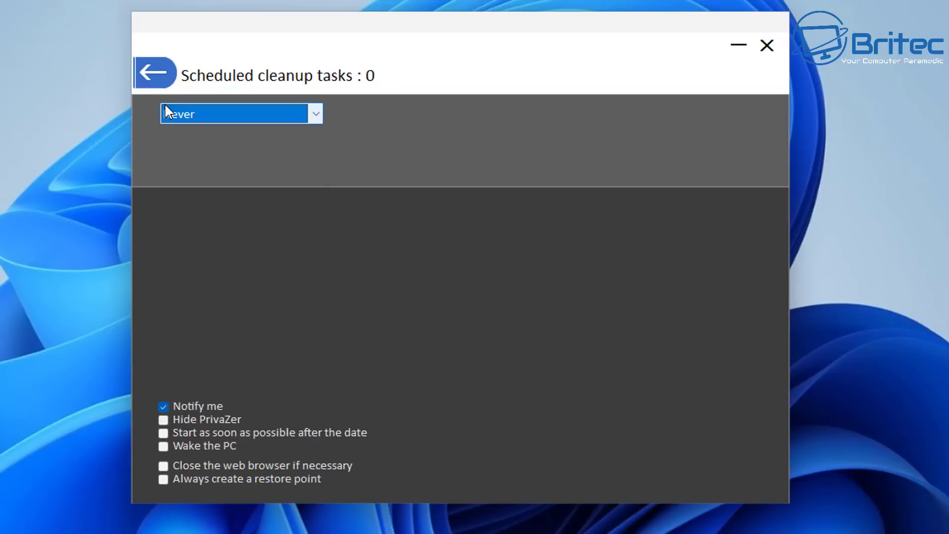
click(148, 70)
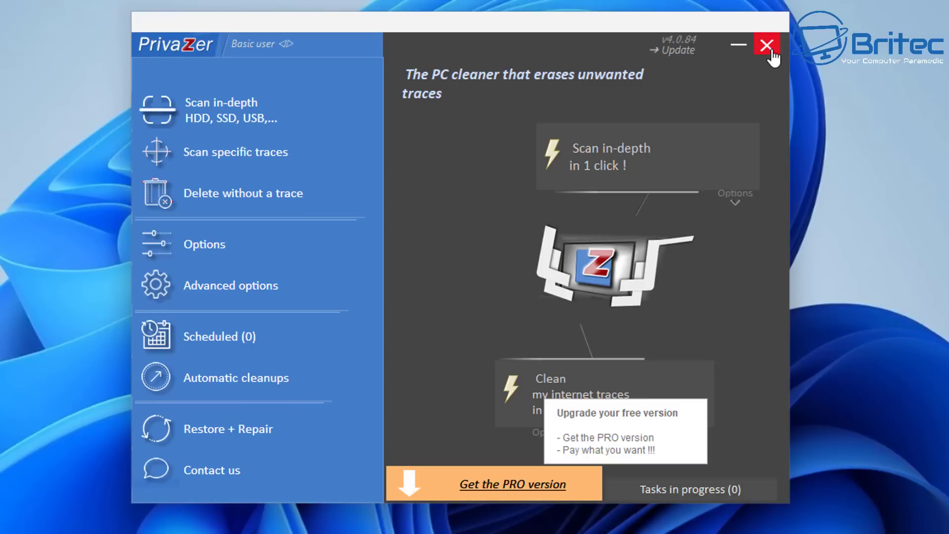
- Switch the user mode from Basic user to Advanced user and close PrivaZer
click(271, 42)
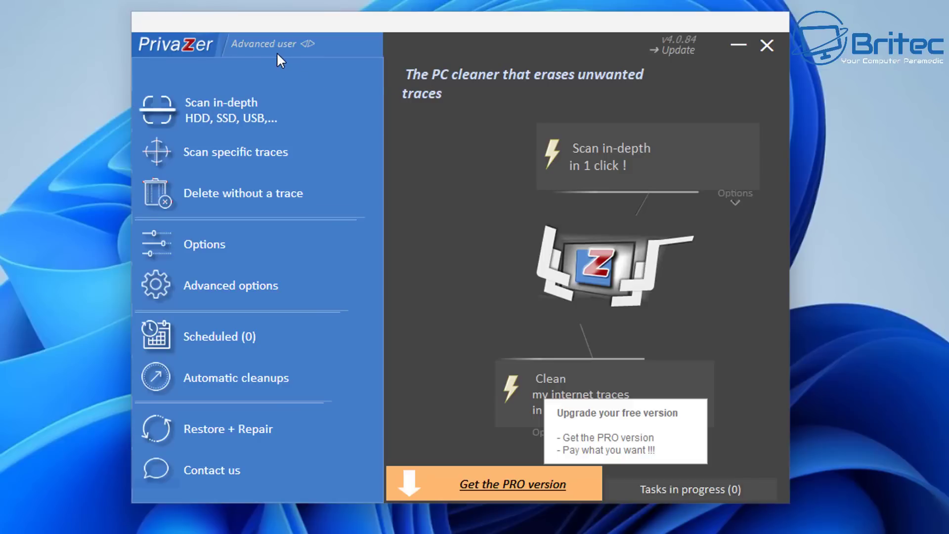
click(275, 44)
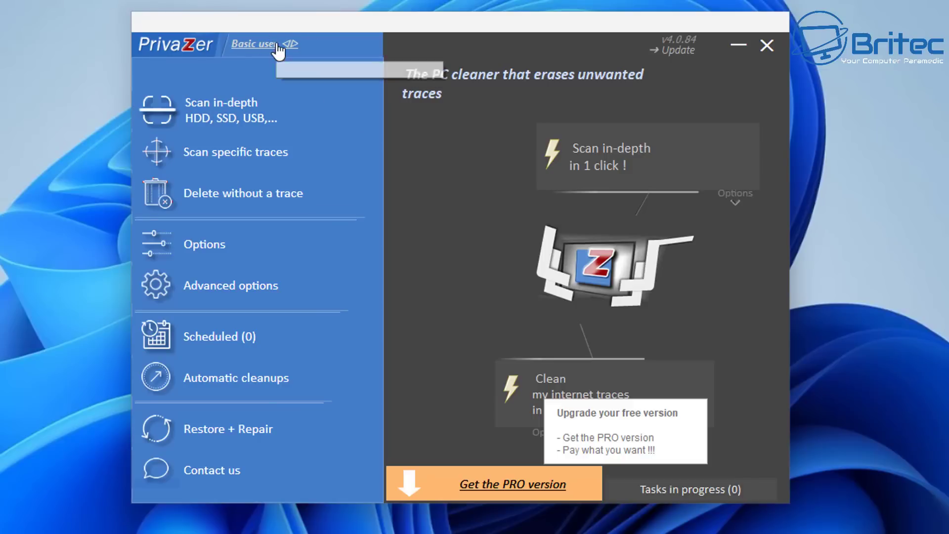
click(278, 50)
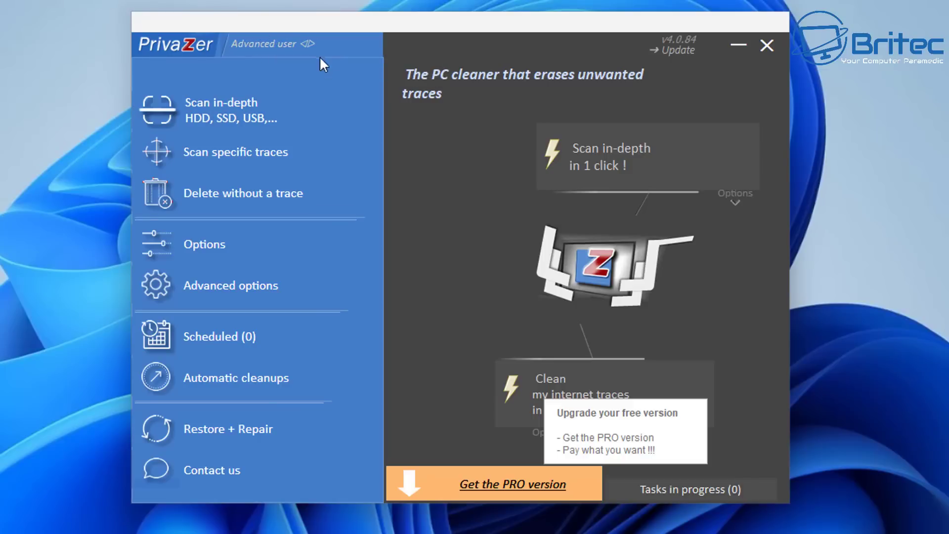
click(765, 46)
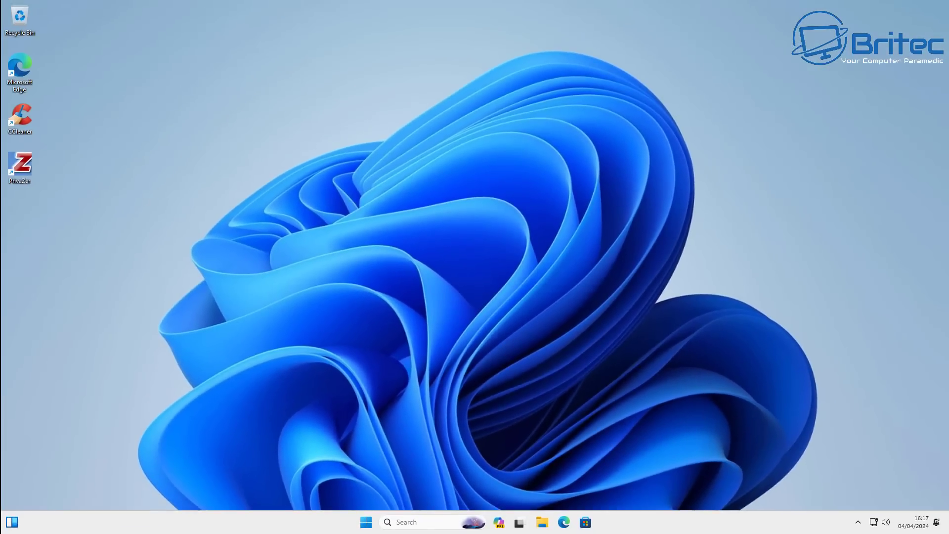